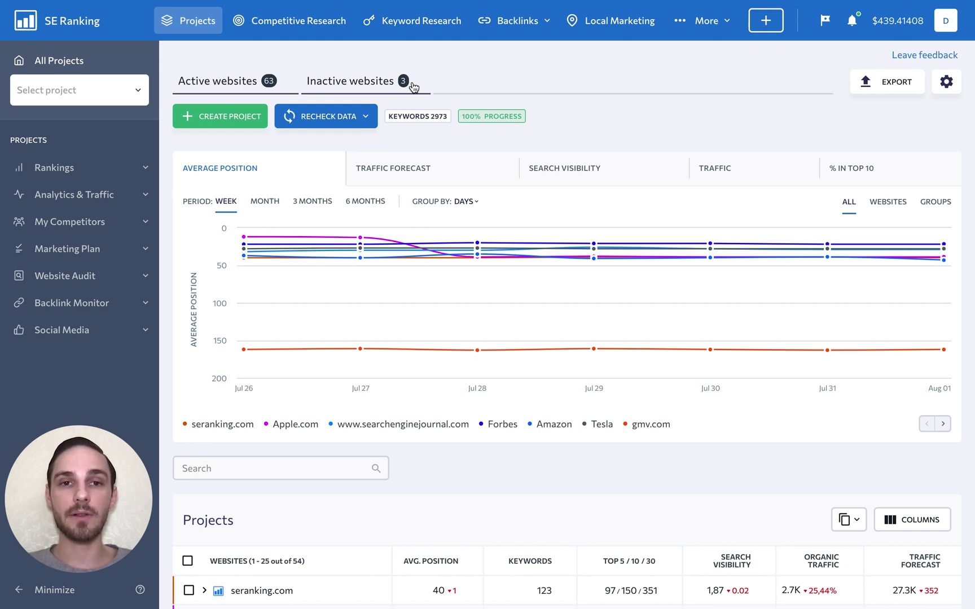
pyautogui.scroll(-6, 161, 332)
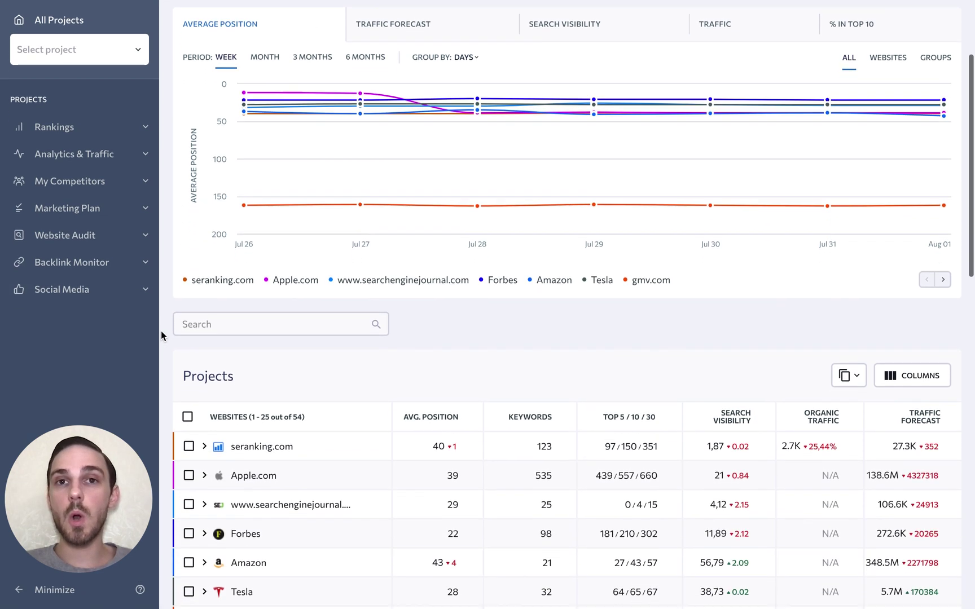
pyautogui.scroll(-3, 161, 334)
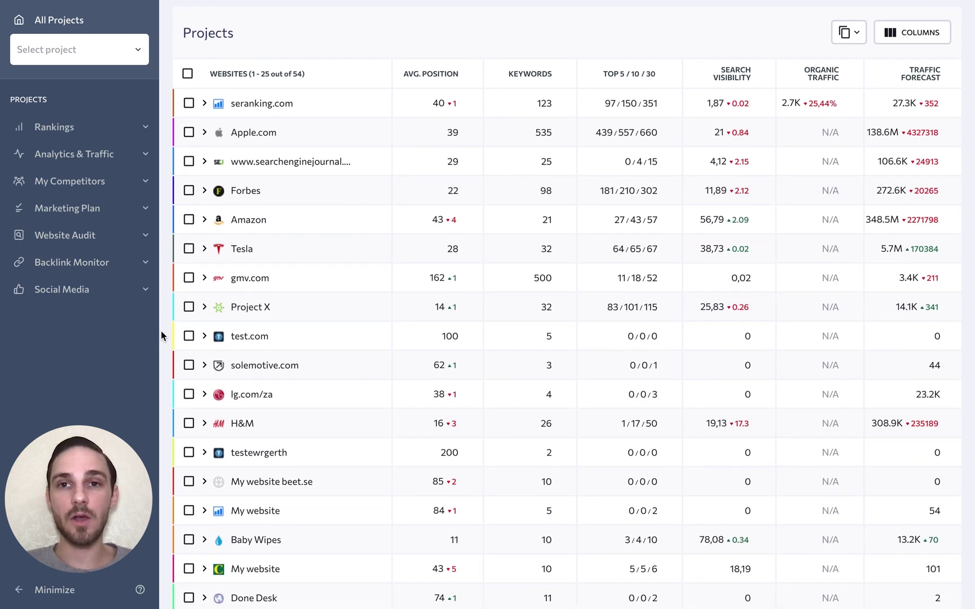
pyautogui.scroll(-7, 161, 335)
pyautogui.scroll(-4, 161, 330)
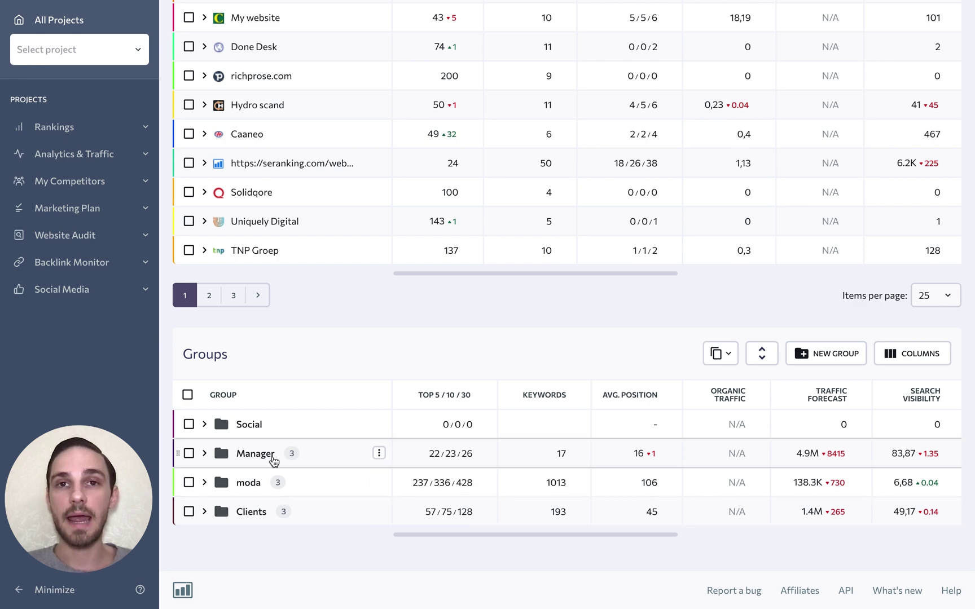
pyautogui.scroll(15, 322, 327)
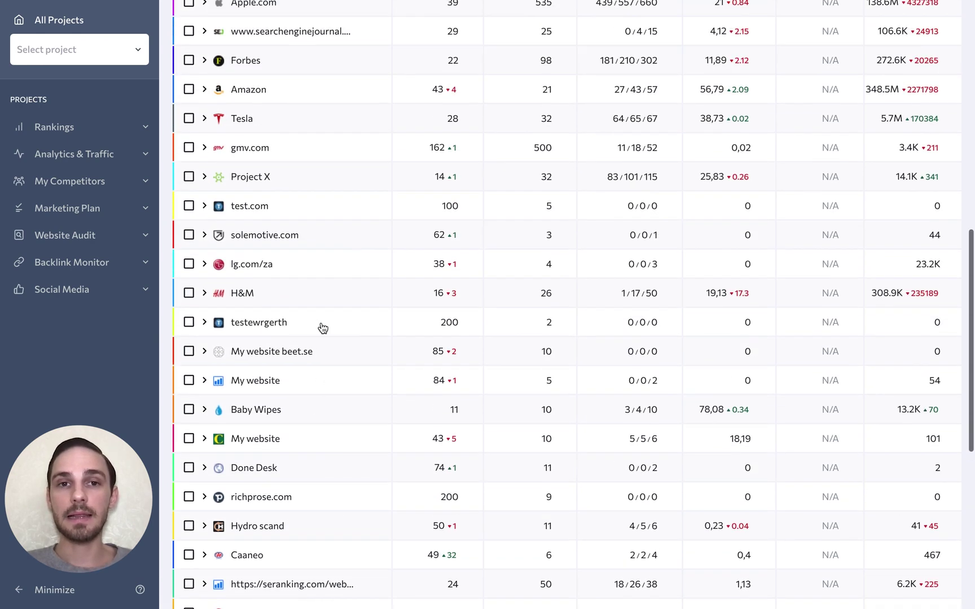
pyautogui.scroll(5, 322, 328)
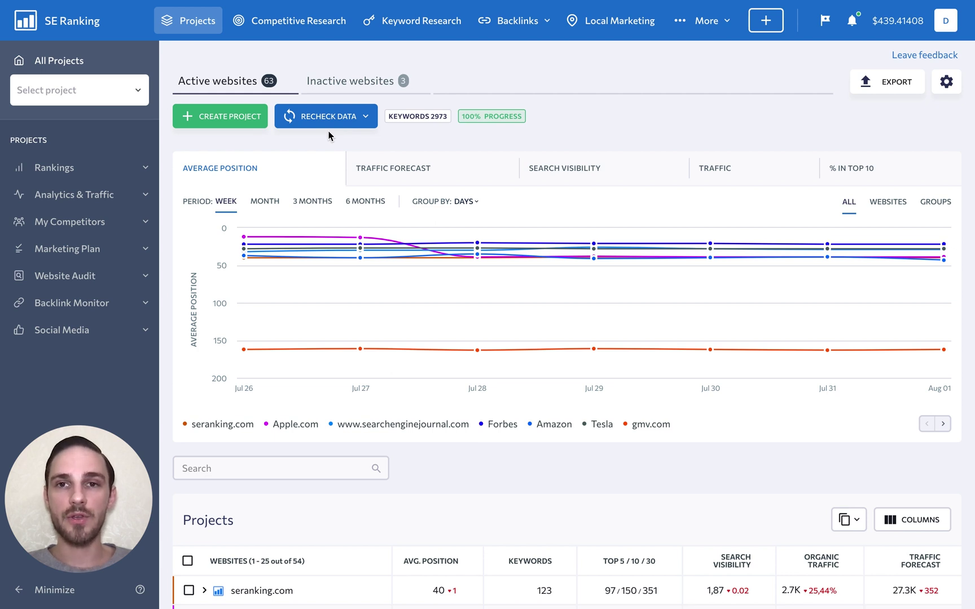
pyautogui.click(368, 119)
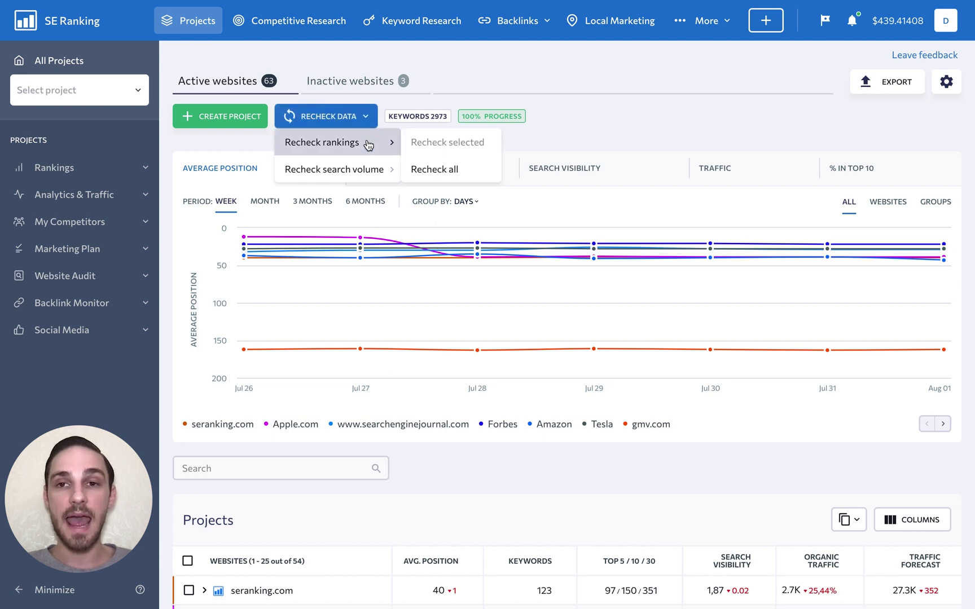
pyautogui.moveTo(367, 168)
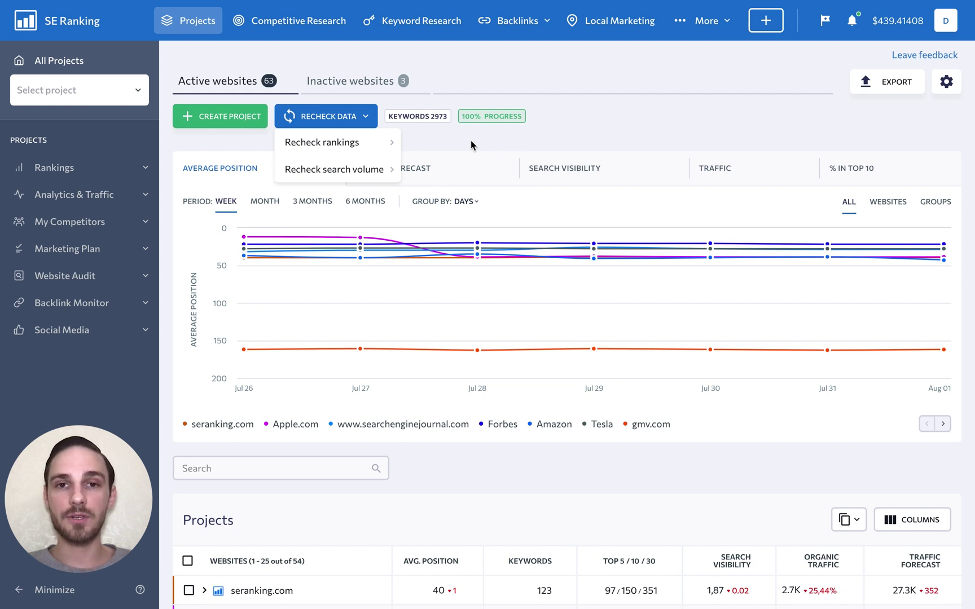
pyautogui.click(471, 145)
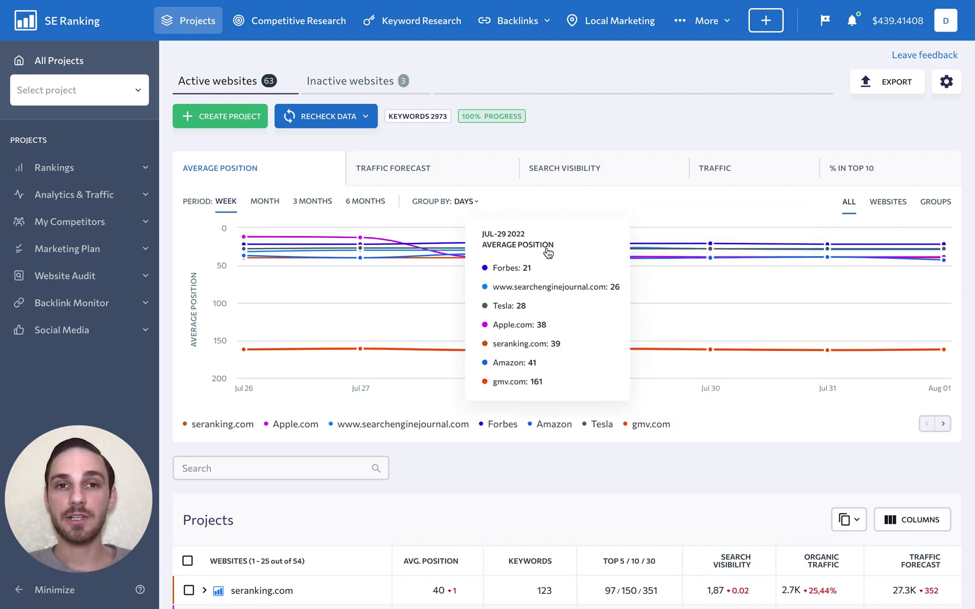
# Preview the Traffic Forecast, Search Visibility, Traffic and Top 10 charts, then return to Average Position.
pyautogui.click(475, 177)
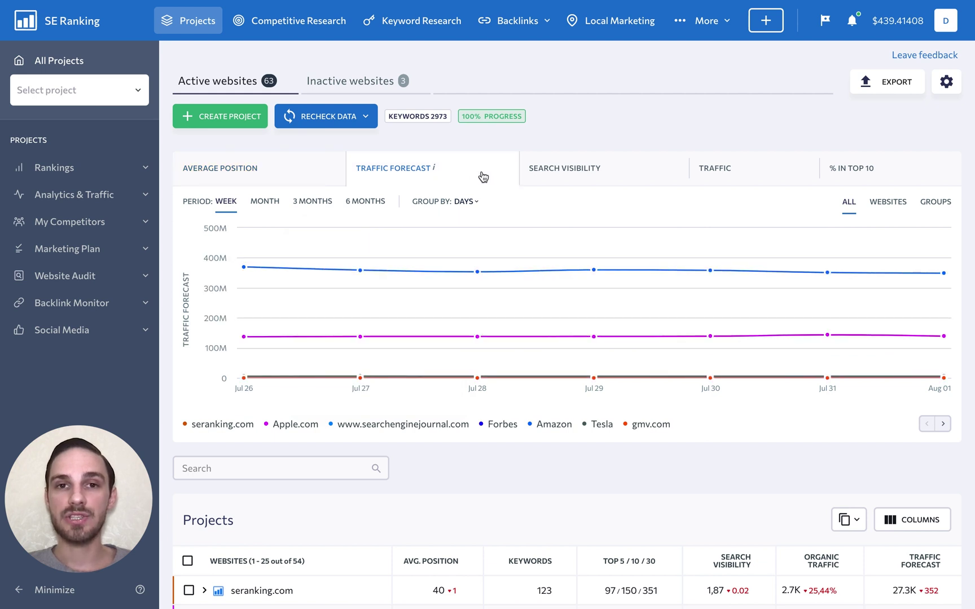
pyautogui.click(640, 178)
pyautogui.click(757, 173)
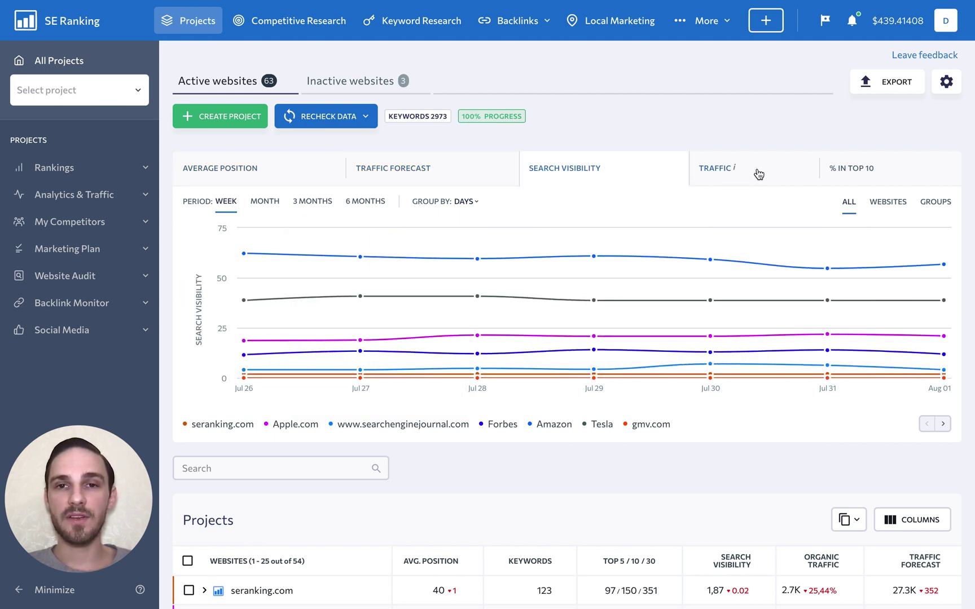
pyautogui.click(905, 173)
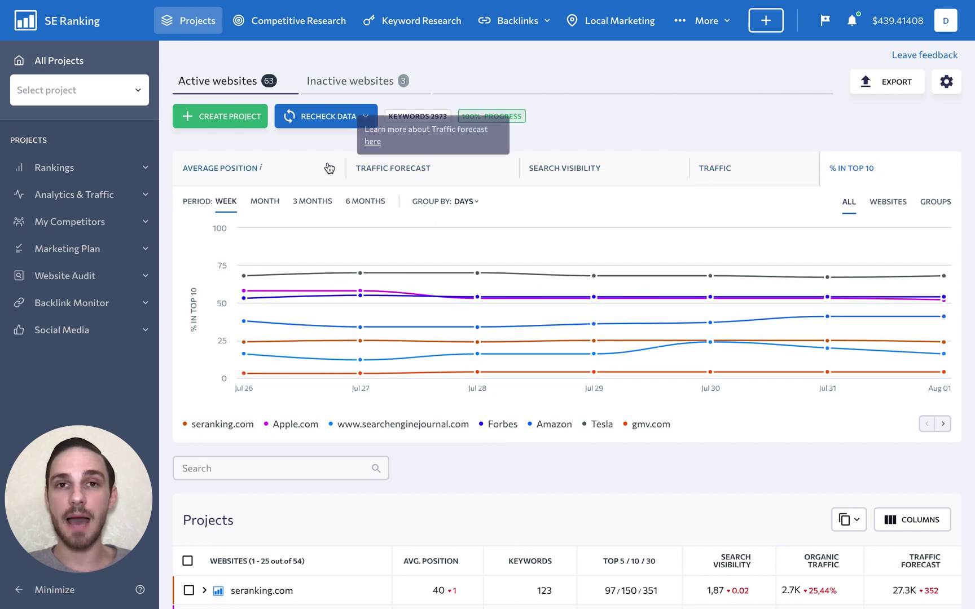
pyautogui.click(299, 167)
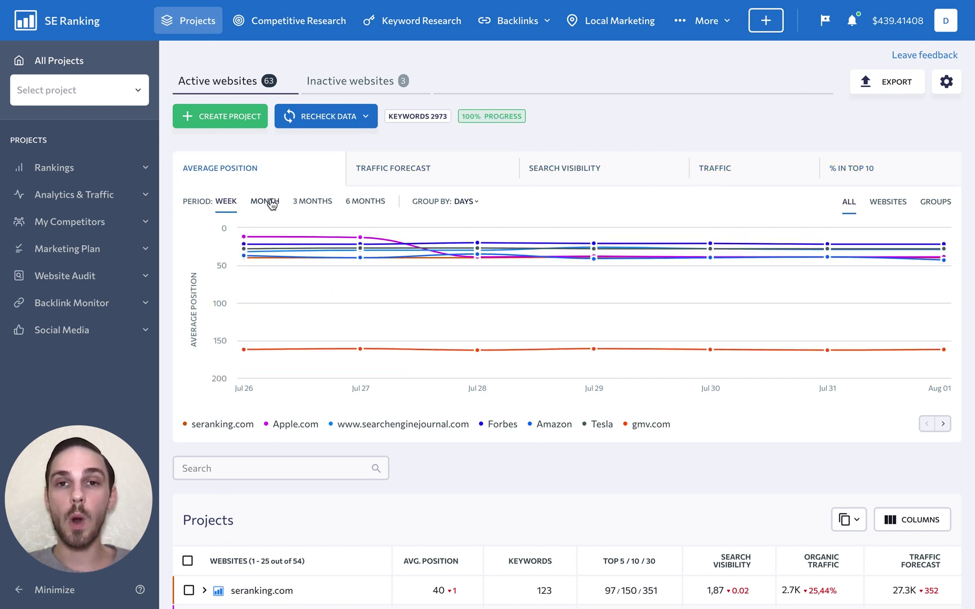
# Set 3 months, cycle Websites/Groups/All, and hide then restore the searchenginejournal.com line.
pyautogui.click(310, 204)
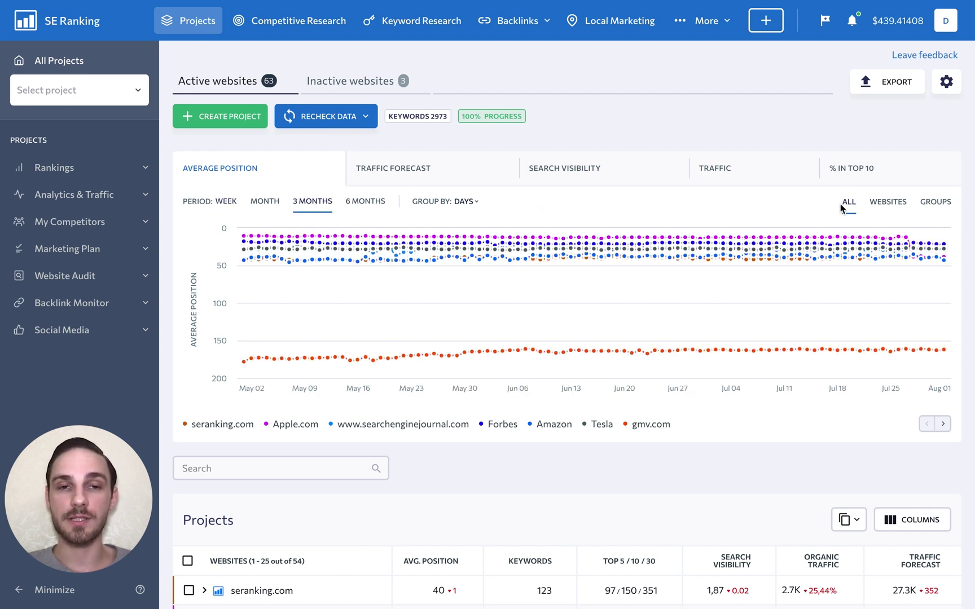
pyautogui.click(887, 204)
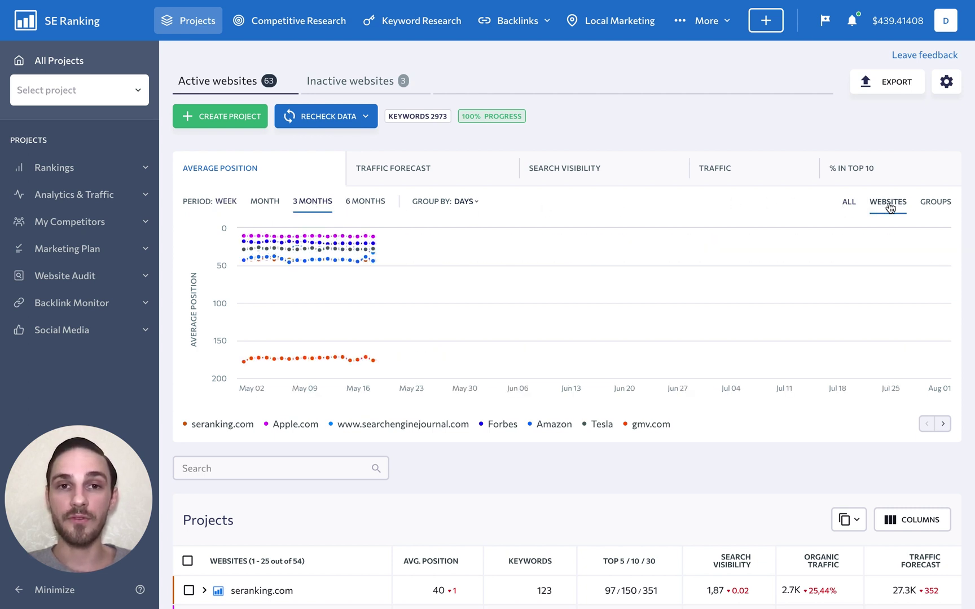
pyautogui.click(925, 204)
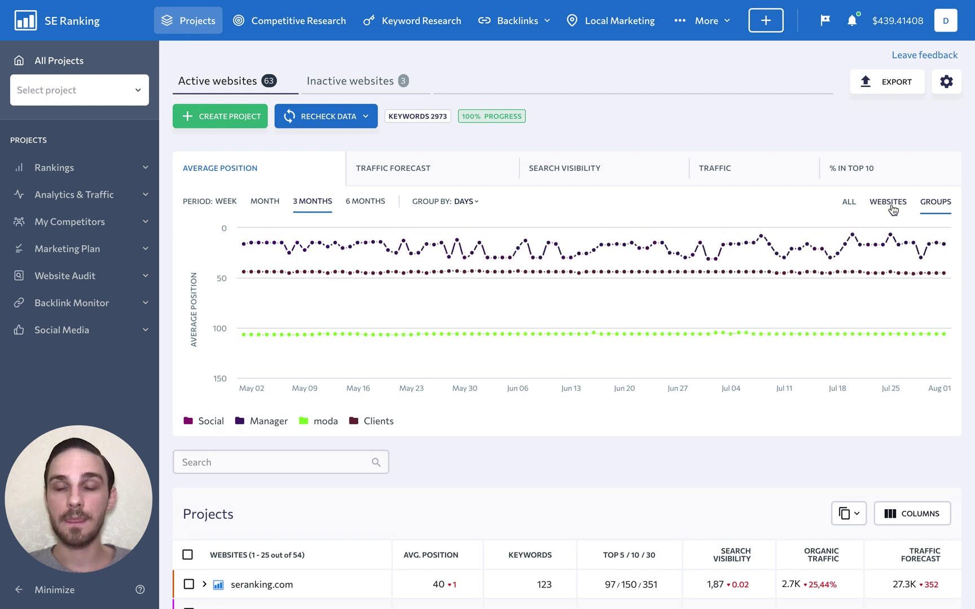
pyautogui.click(849, 205)
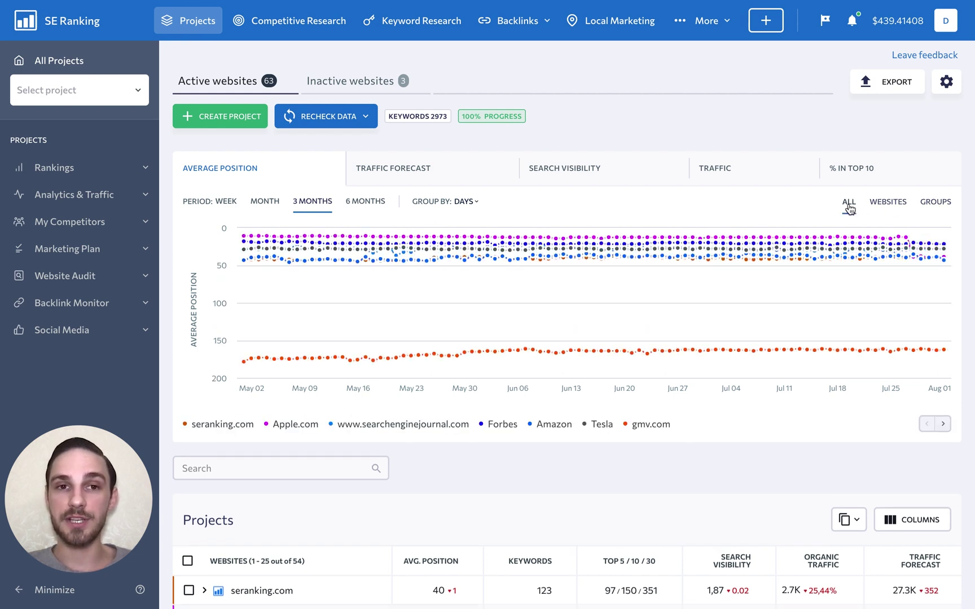
pyautogui.click(444, 428)
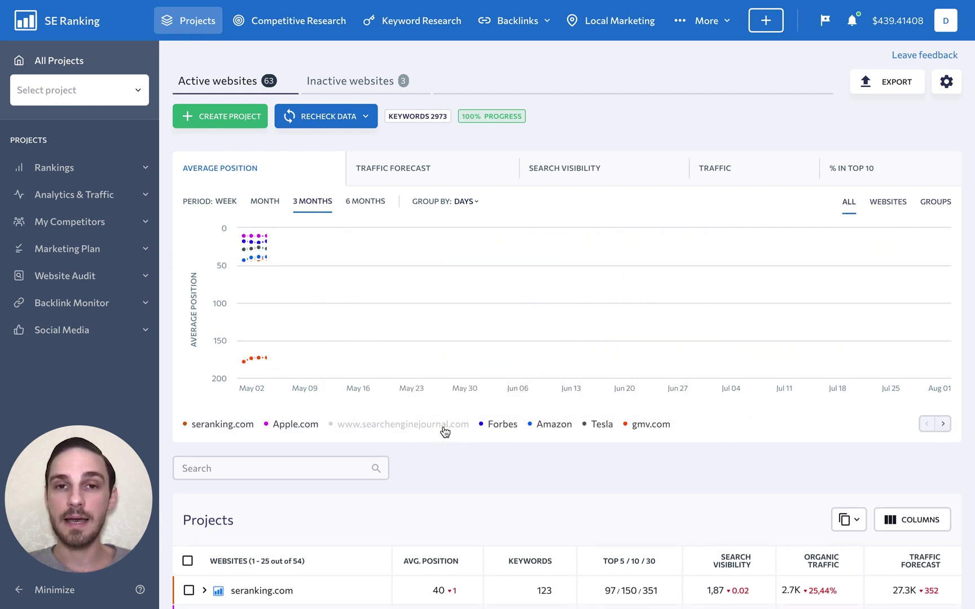
pyautogui.click(442, 428)
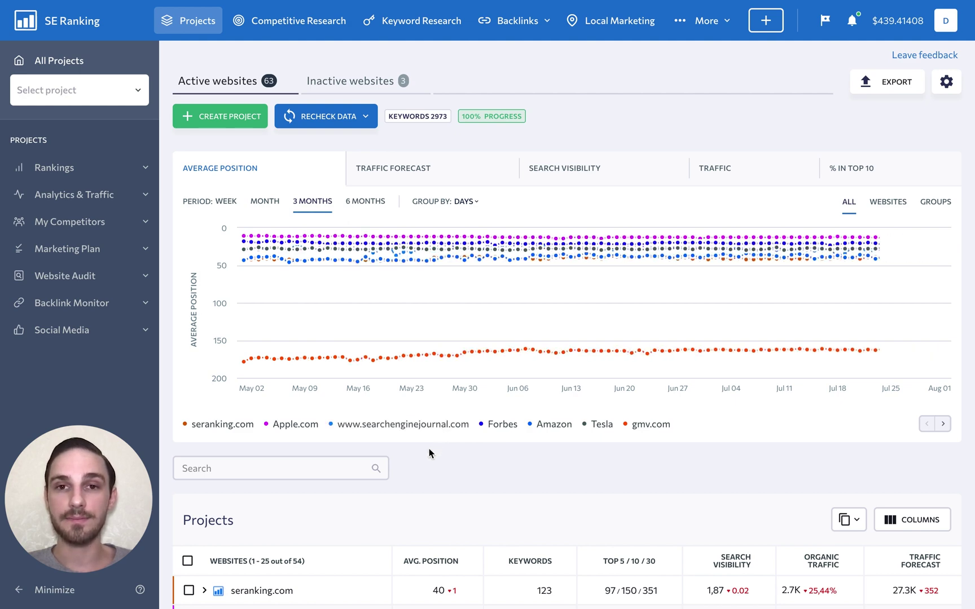
# Scroll the Projects table right to reveal the Referring Domains and Backlinks columns.
pyautogui.scroll(-5, 424, 458)
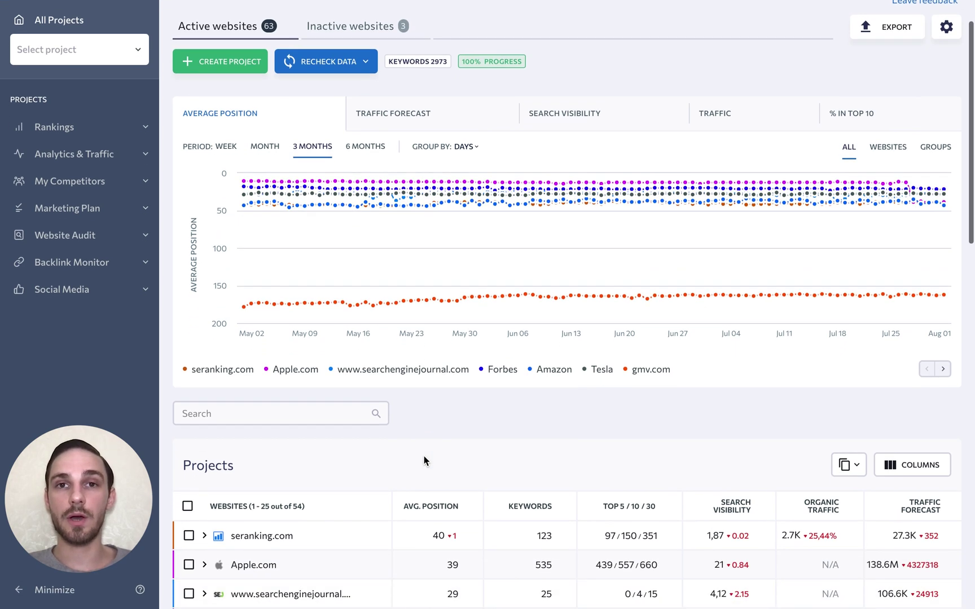
pyautogui.scroll(-5, 424, 460)
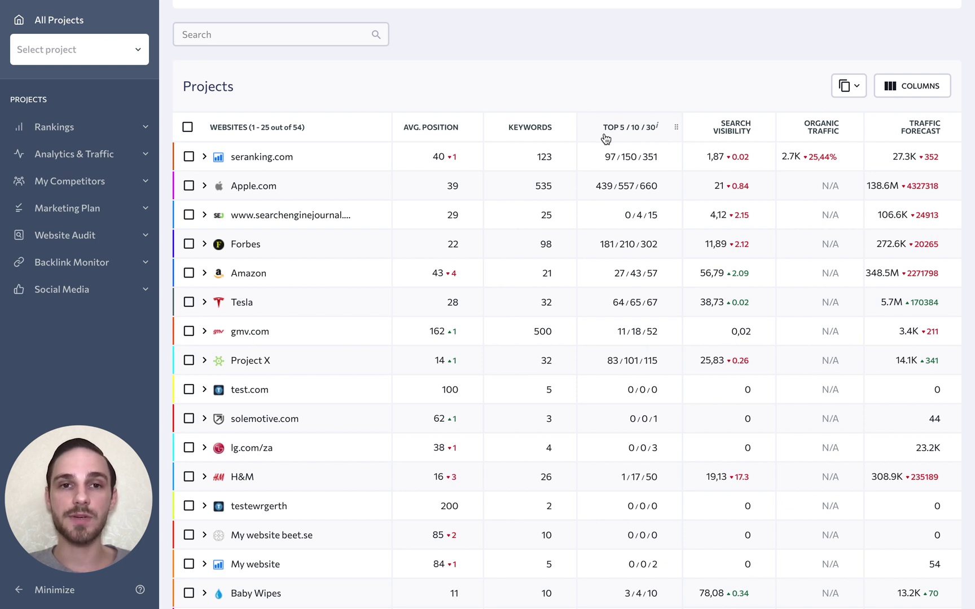
pyautogui.hscroll(4, 691, 142)
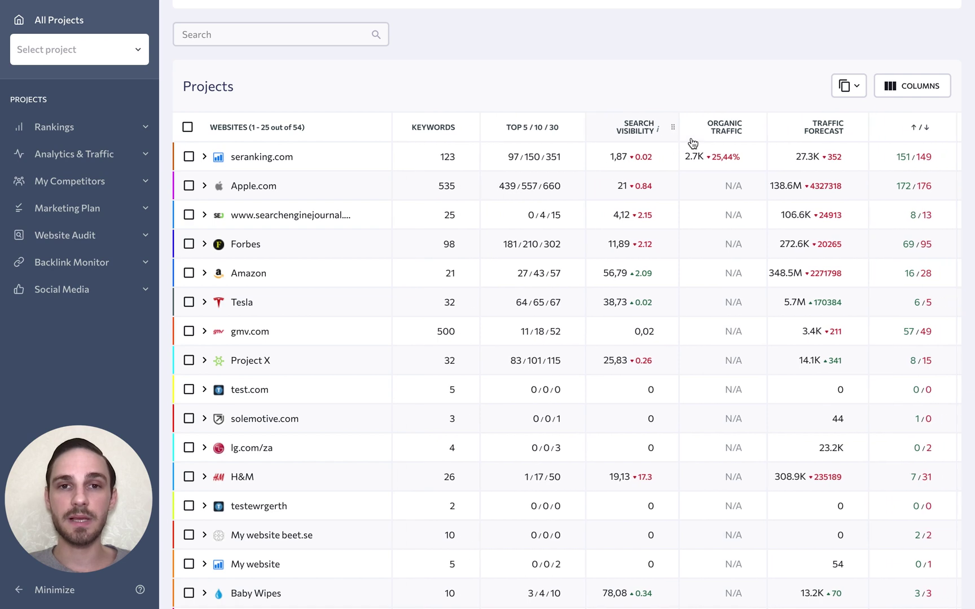
pyautogui.hscroll(1, 692, 142)
pyautogui.hscroll(4, 693, 142)
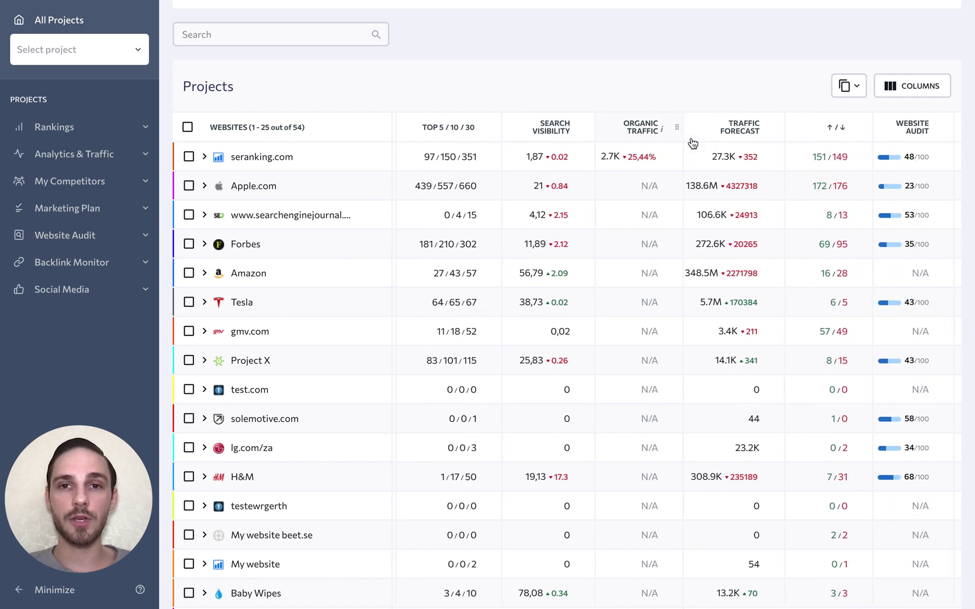
pyautogui.hscroll(4, 693, 142)
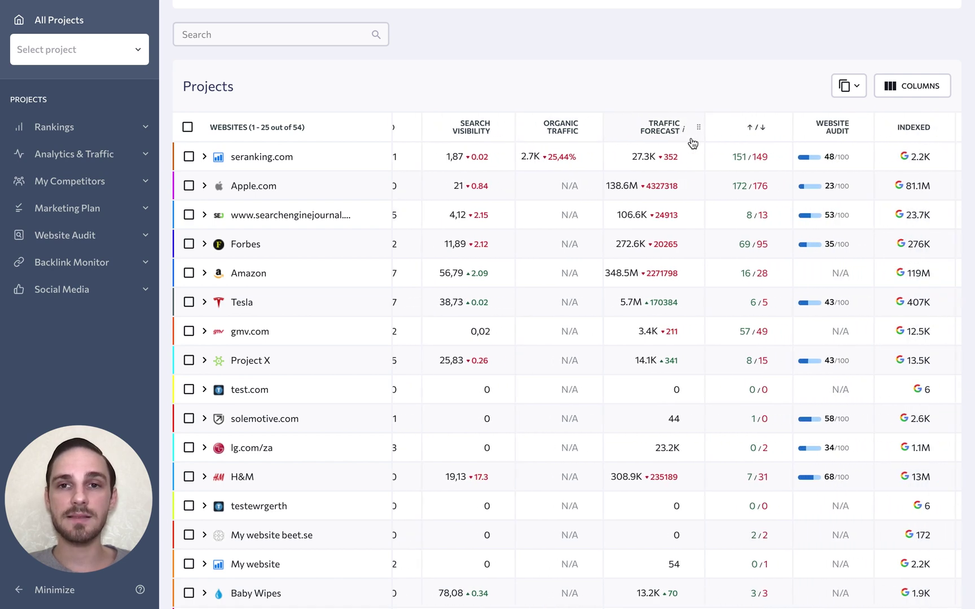
pyautogui.hscroll(3, 693, 142)
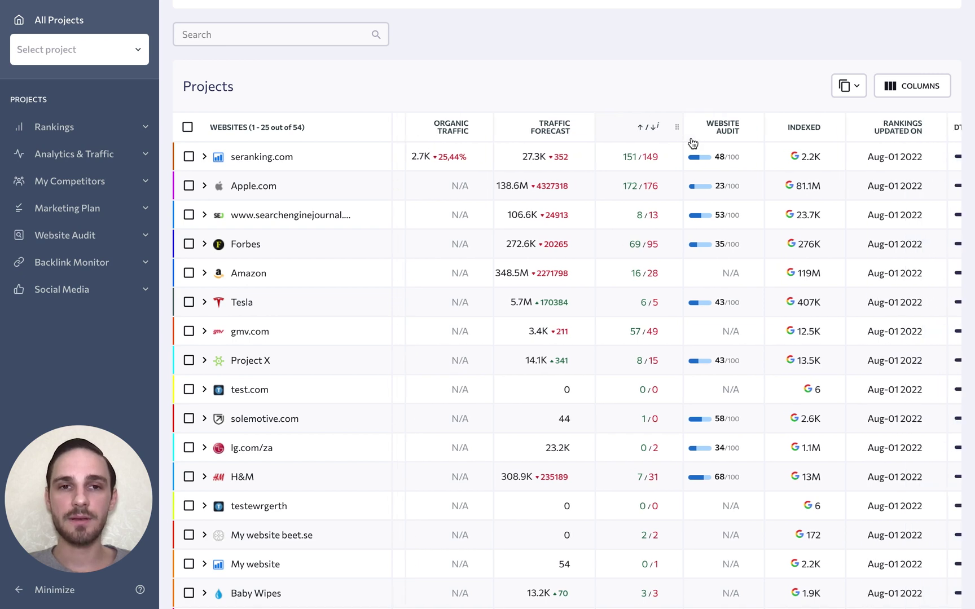
pyautogui.hscroll(3, 692, 142)
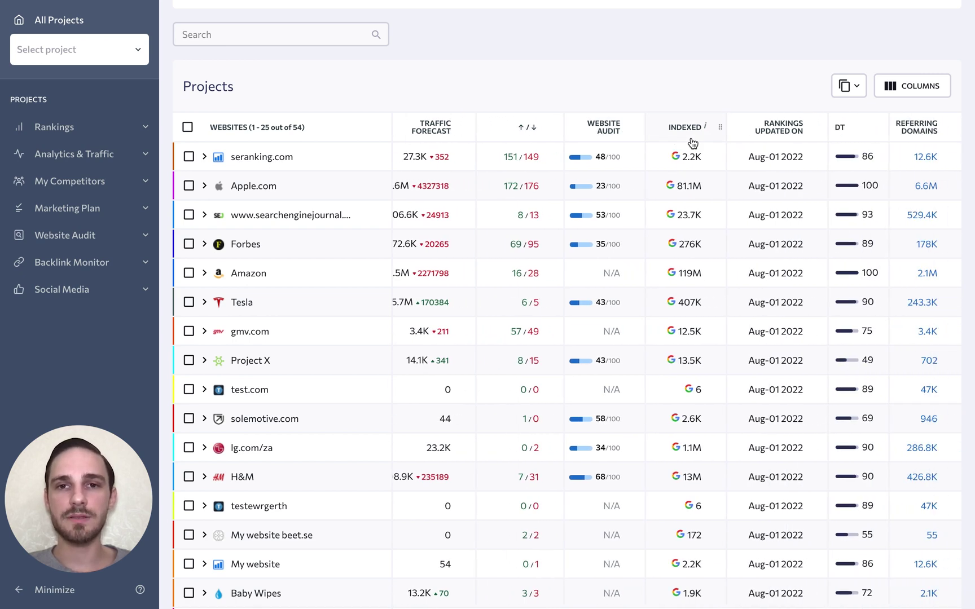
pyautogui.hscroll(3, 693, 142)
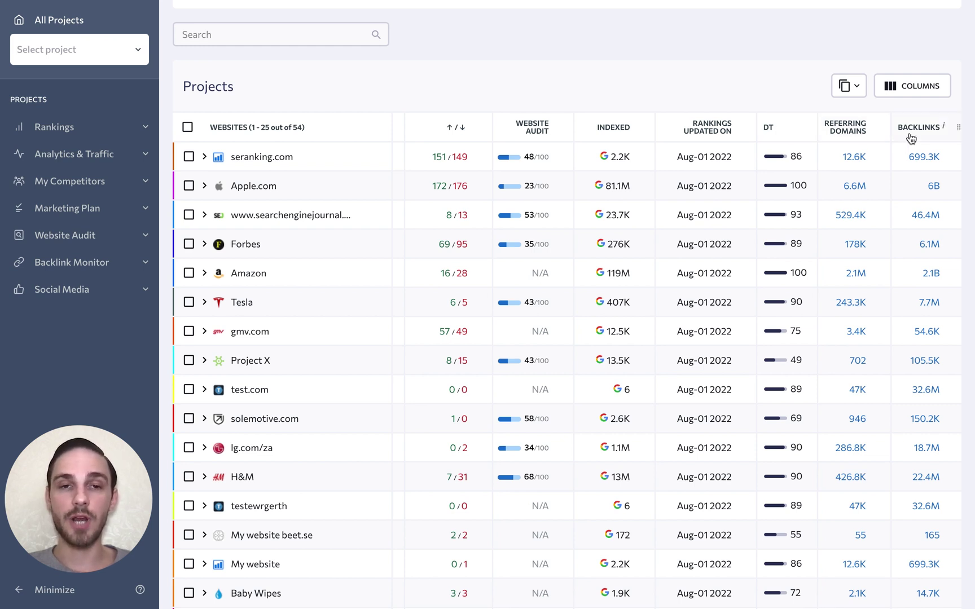
# Review the COLUMNS list without changes, then check the Groups table below and return up.
pyautogui.click(890, 95)
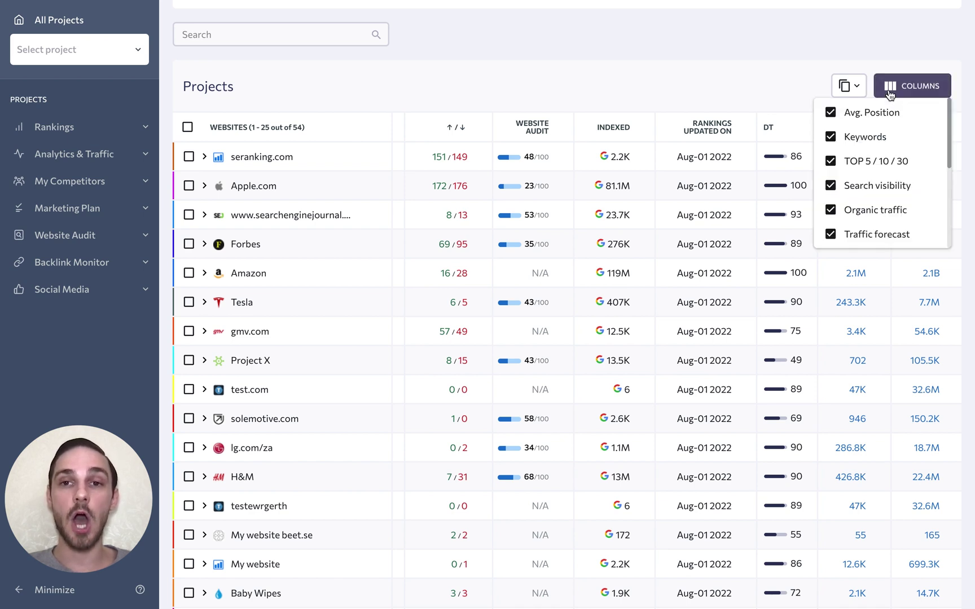
pyautogui.scroll(-3, 831, 146)
pyautogui.scroll(3, 846, 121)
pyautogui.click(802, 87)
pyautogui.scroll(-10, 804, 90)
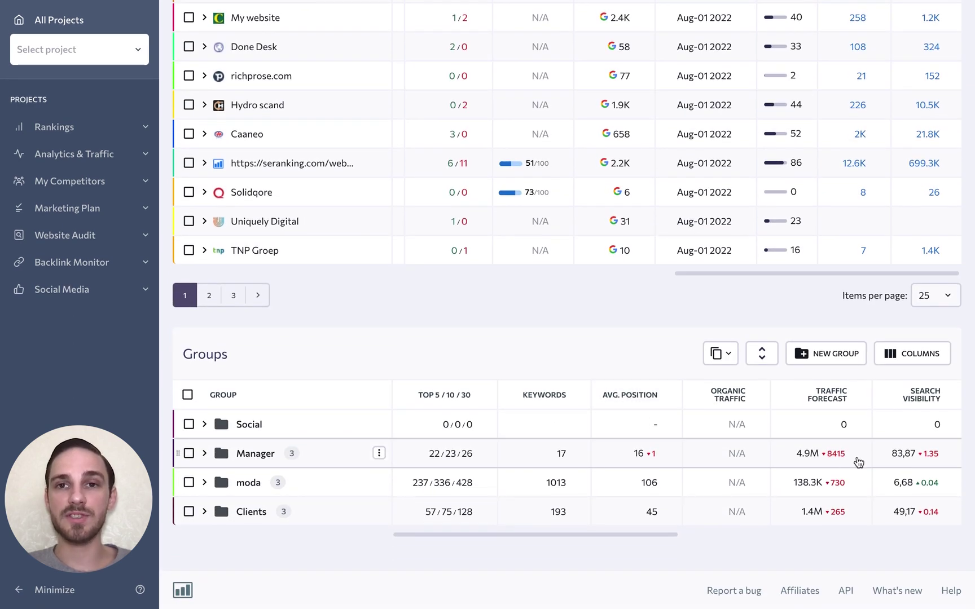
pyautogui.scroll(4, 572, 341)
pyautogui.scroll(8, 571, 342)
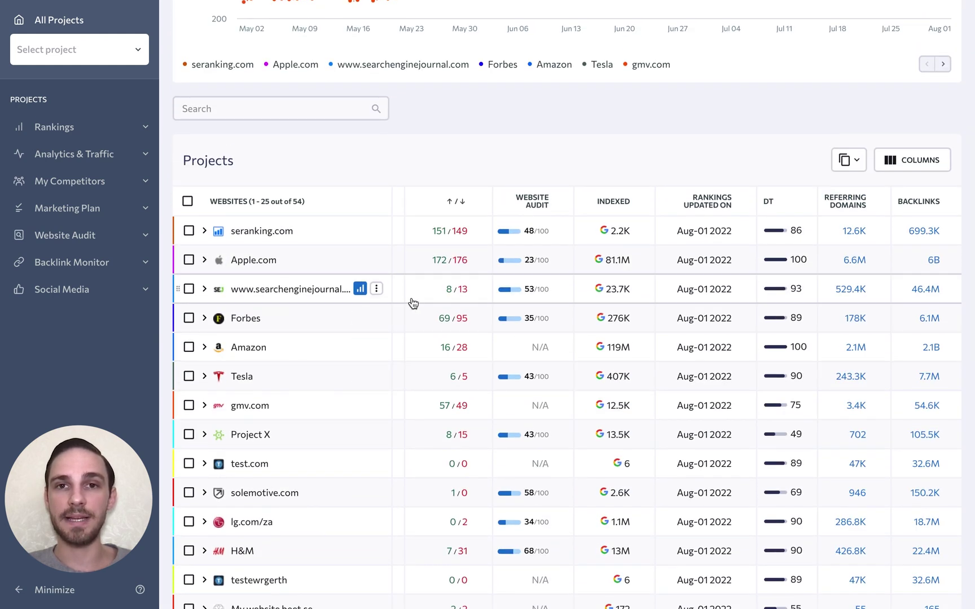
pyautogui.click(305, 262)
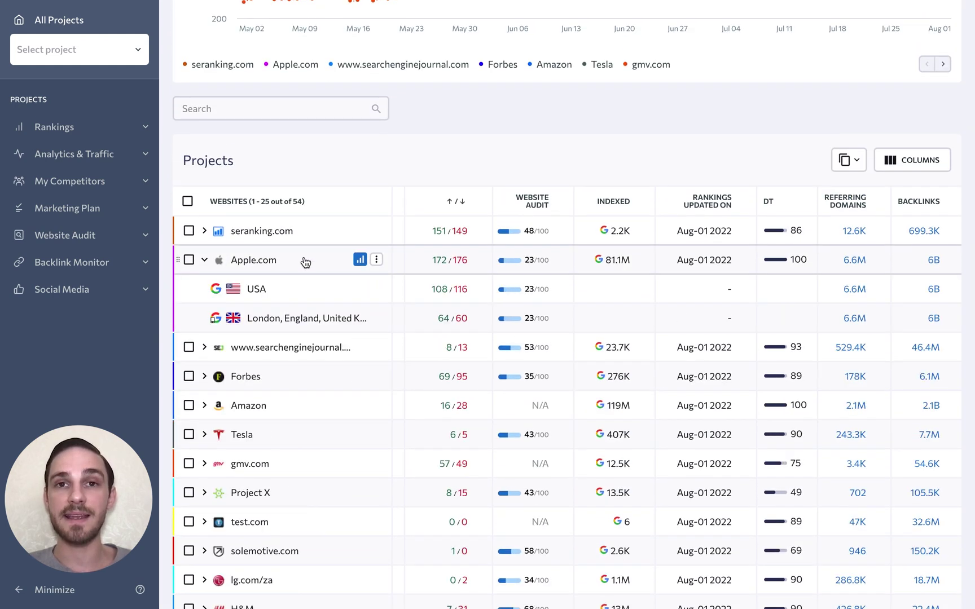
pyautogui.click(305, 261)
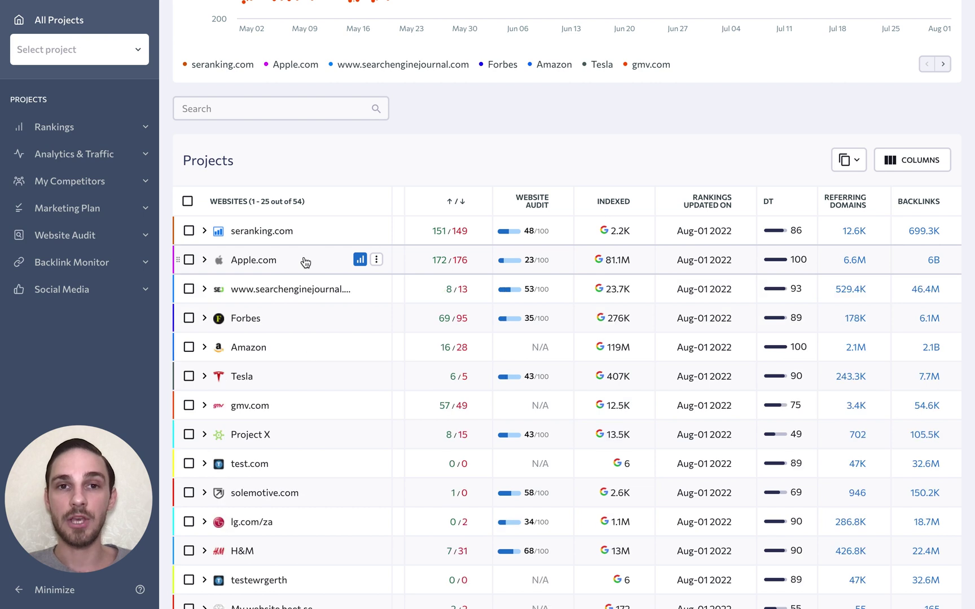
pyautogui.moveTo(177, 259)
pyautogui.mouseDown()
pyautogui.moveTo(176, 317)
pyautogui.moveTo(176, 260)
pyautogui.mouseUp()
pyautogui.click(189, 260)
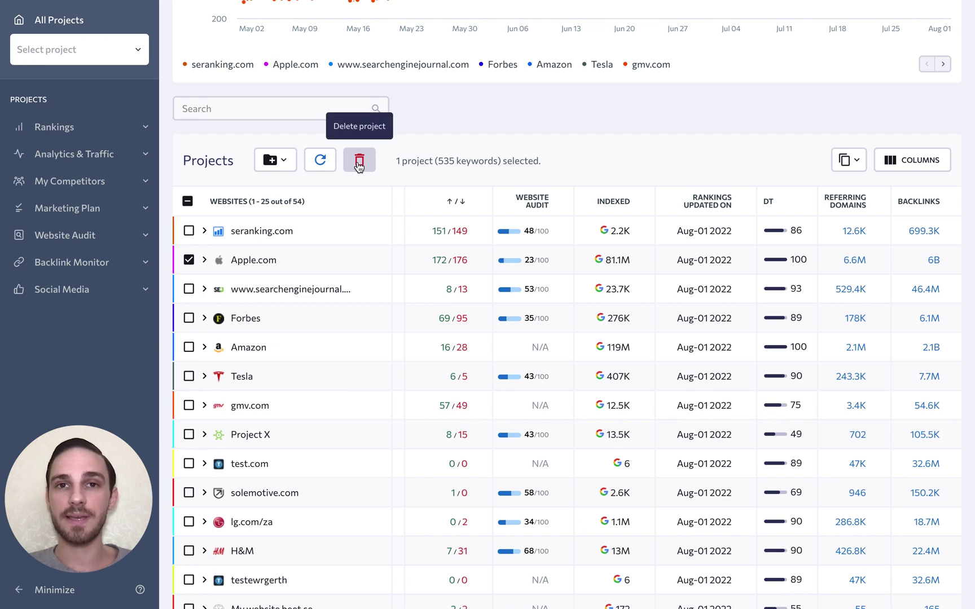
pyautogui.click(201, 260)
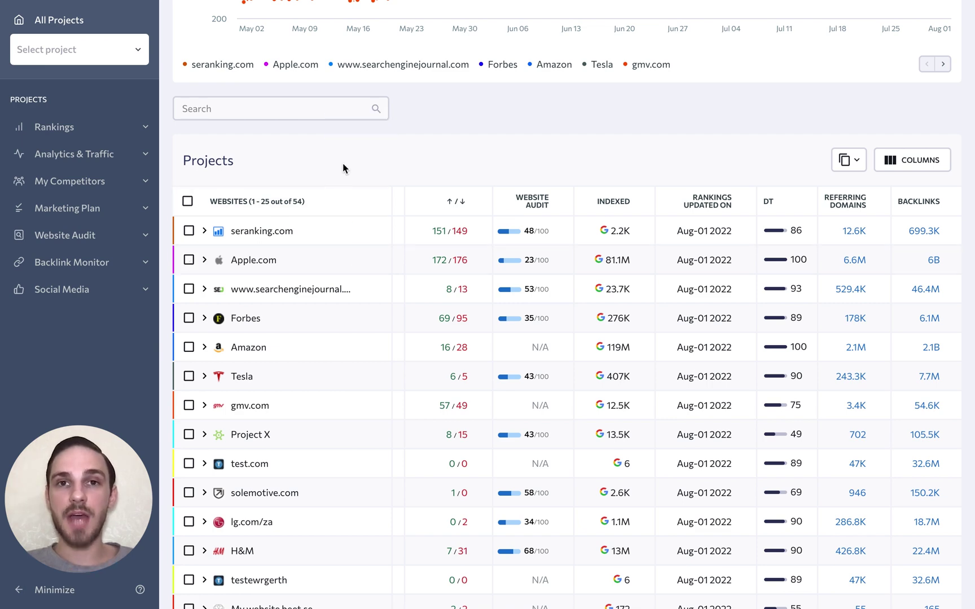
# Export data for all 63 ticked projects and close the Export data dialog.
pyautogui.scroll(6, 343, 163)
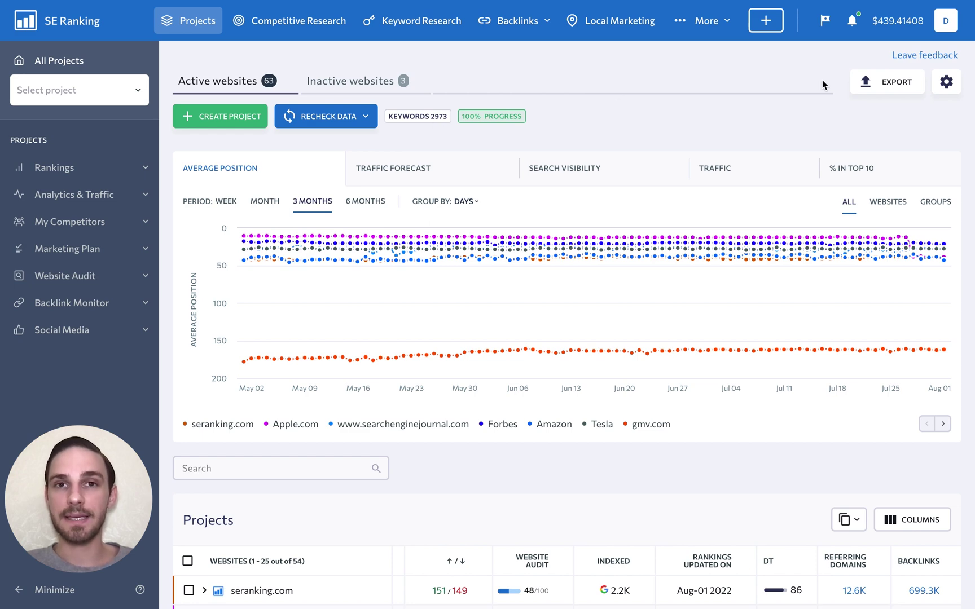
pyautogui.click(881, 86)
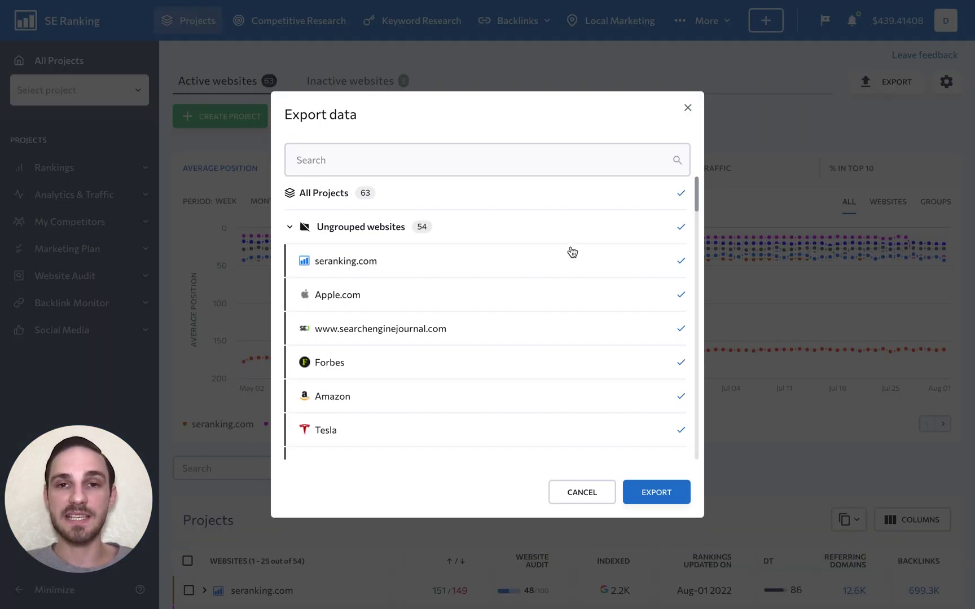
pyautogui.scroll(-1, 571, 252)
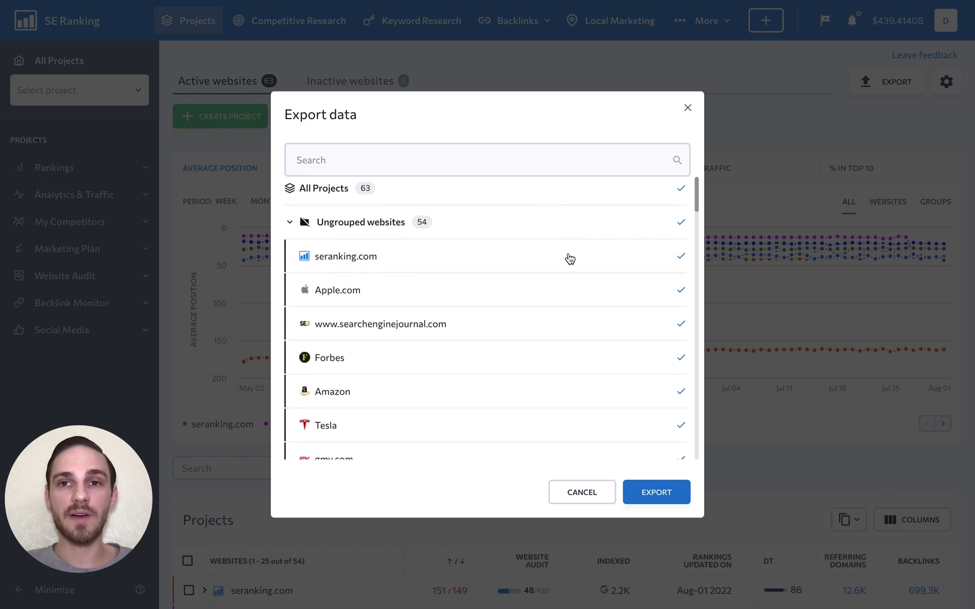
pyautogui.click(648, 492)
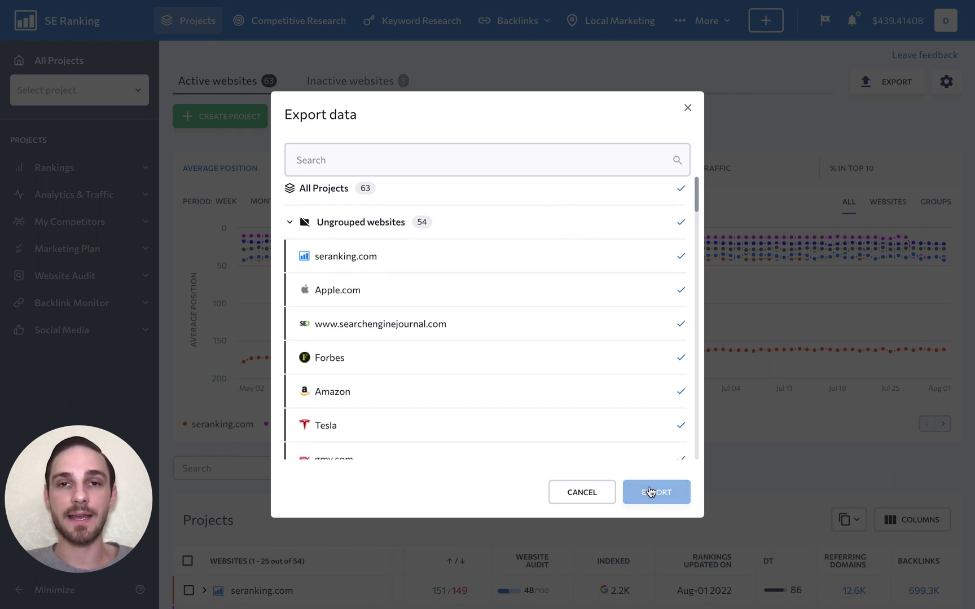
pyautogui.click(582, 492)
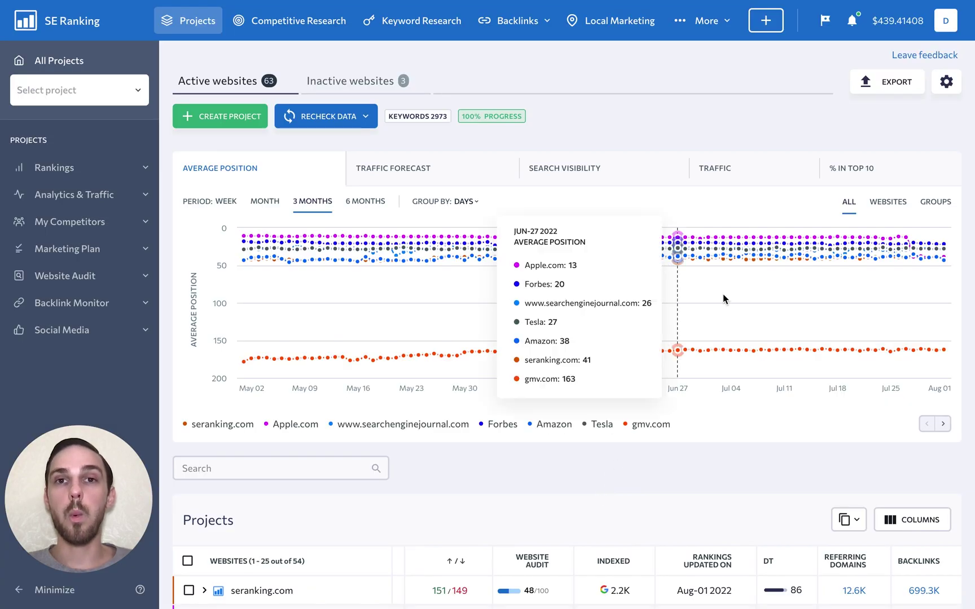
# In Dashboard Settings, leave Top 5/10/30 percentage off and rounding on after toggling both.
pyautogui.click(946, 81)
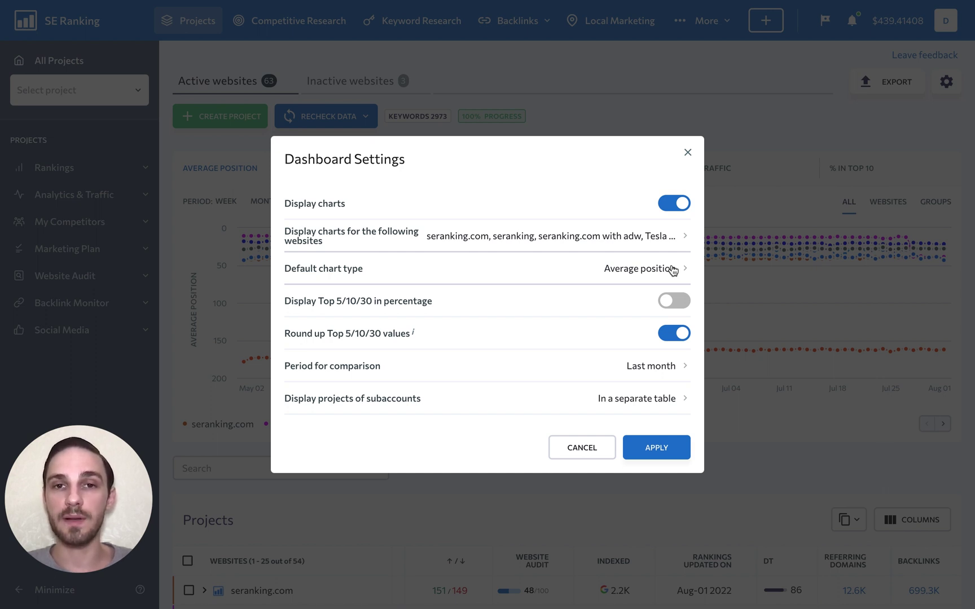
pyautogui.click(674, 301)
pyautogui.click(675, 303)
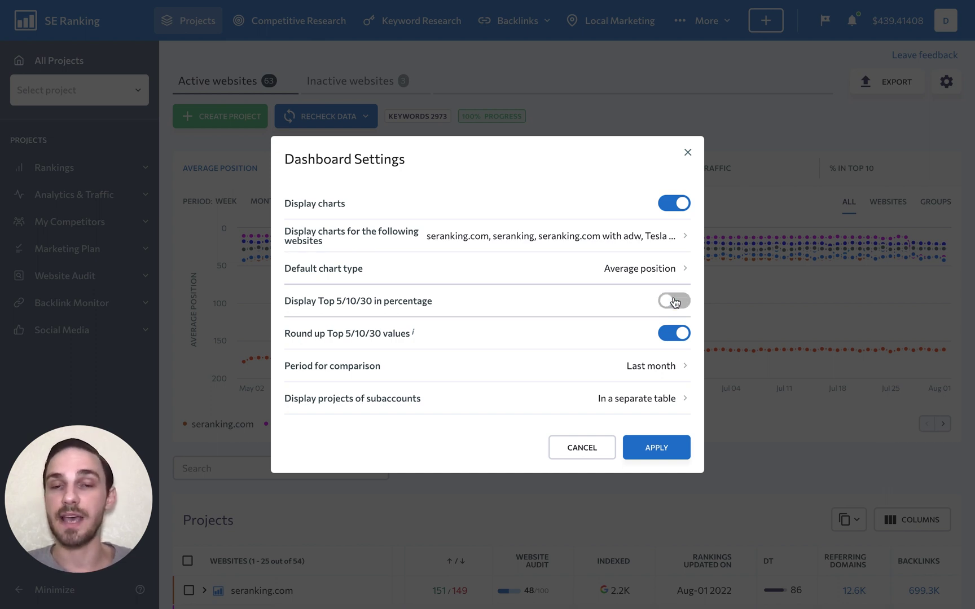
pyautogui.click(672, 336)
pyautogui.click(672, 336)
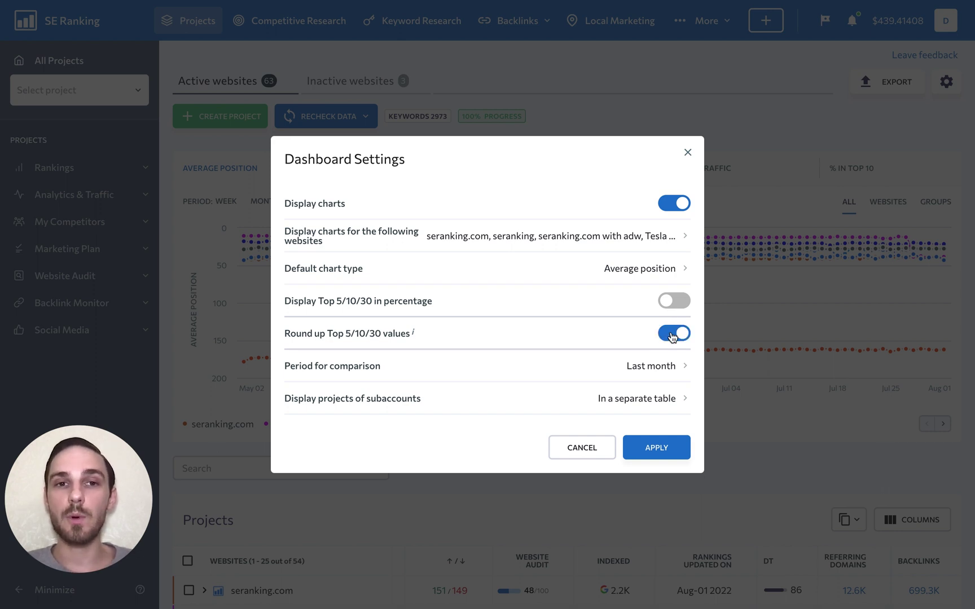
# Review comparison period and subaccount options, keeping Last month and a separate table, then apply.
pyautogui.click(639, 367)
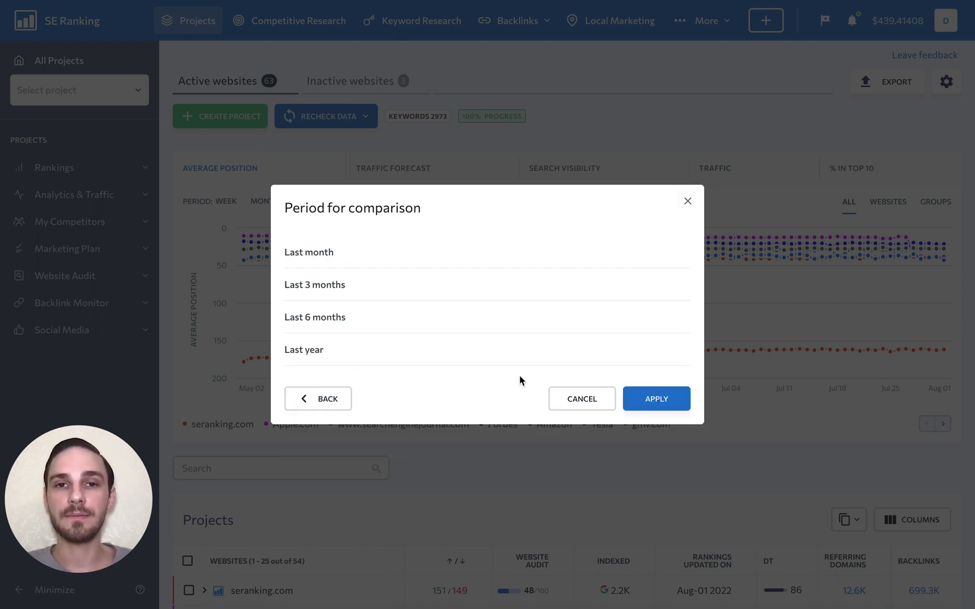
pyautogui.click(336, 399)
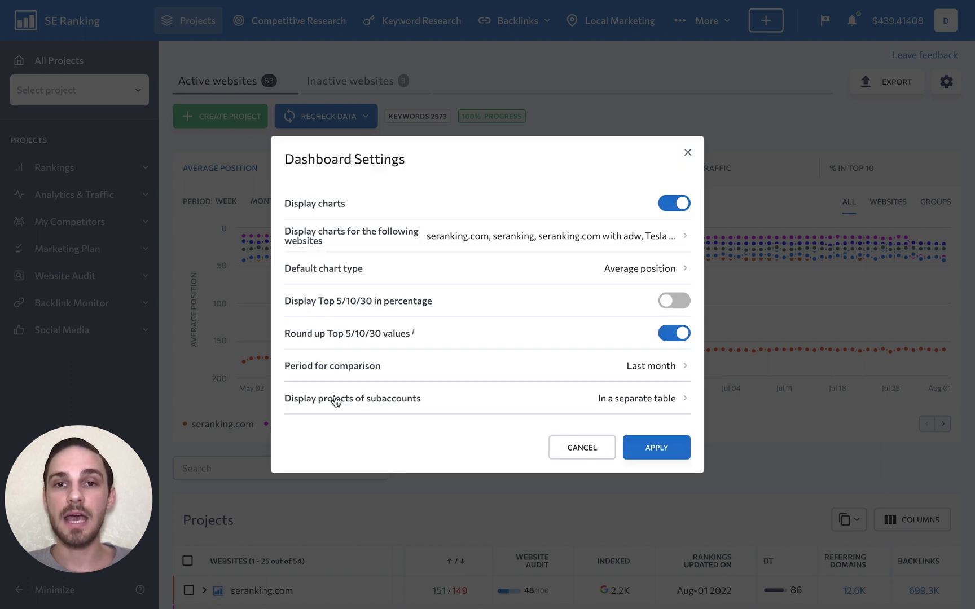
pyautogui.click(639, 401)
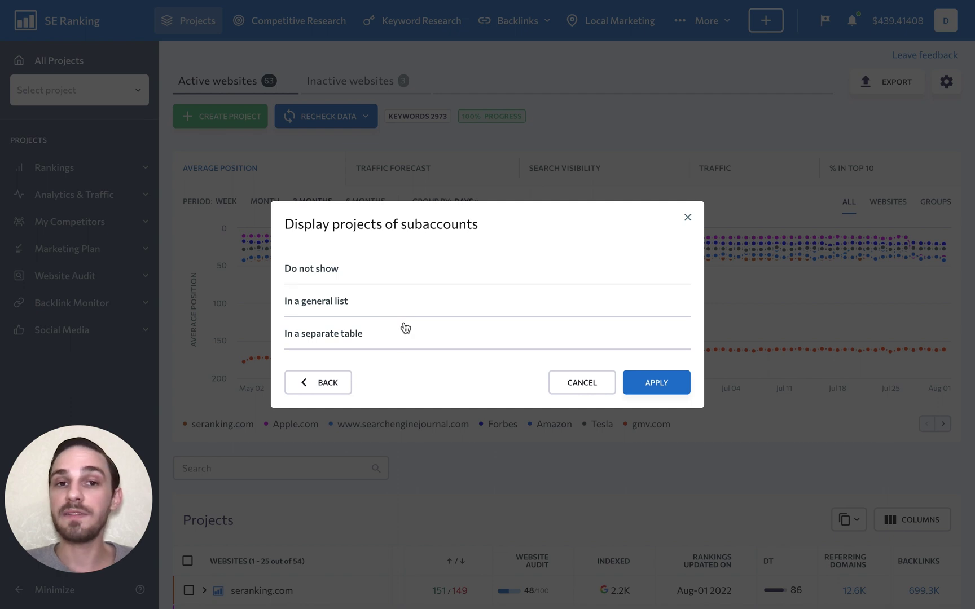
pyautogui.click(320, 383)
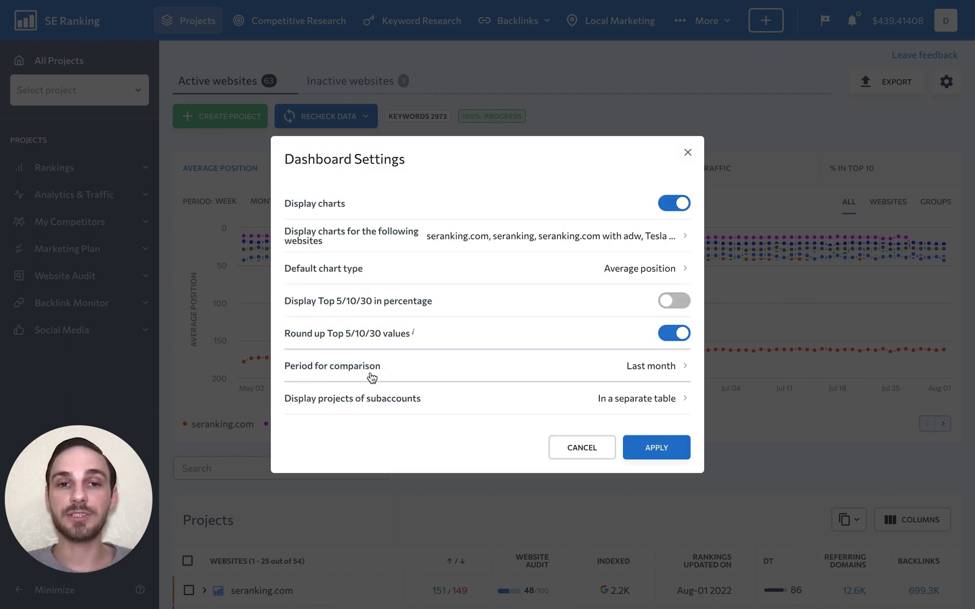
pyautogui.click(660, 446)
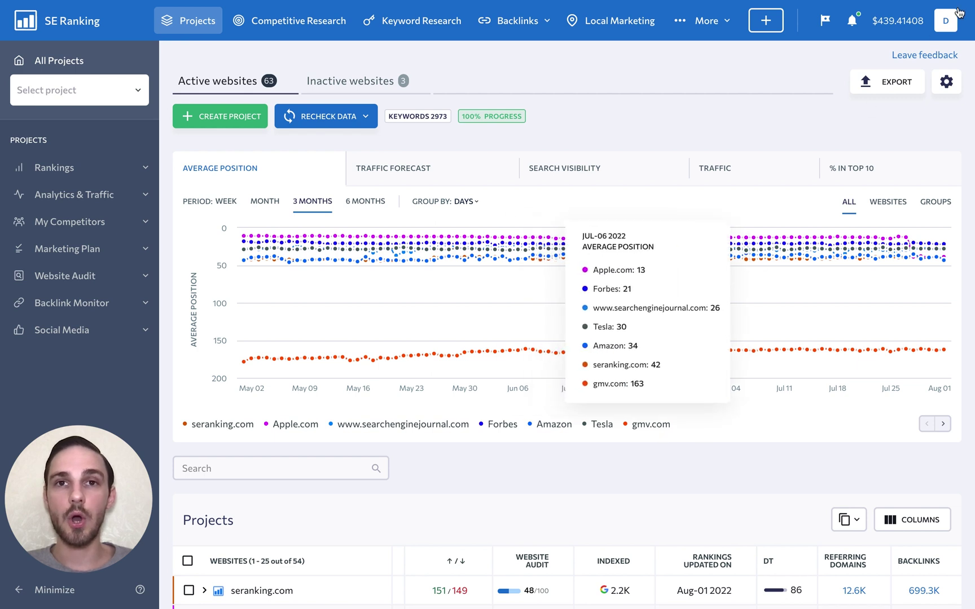
# Go to the Users settings page from the account avatar menu.
pyautogui.moveTo(954, 22)
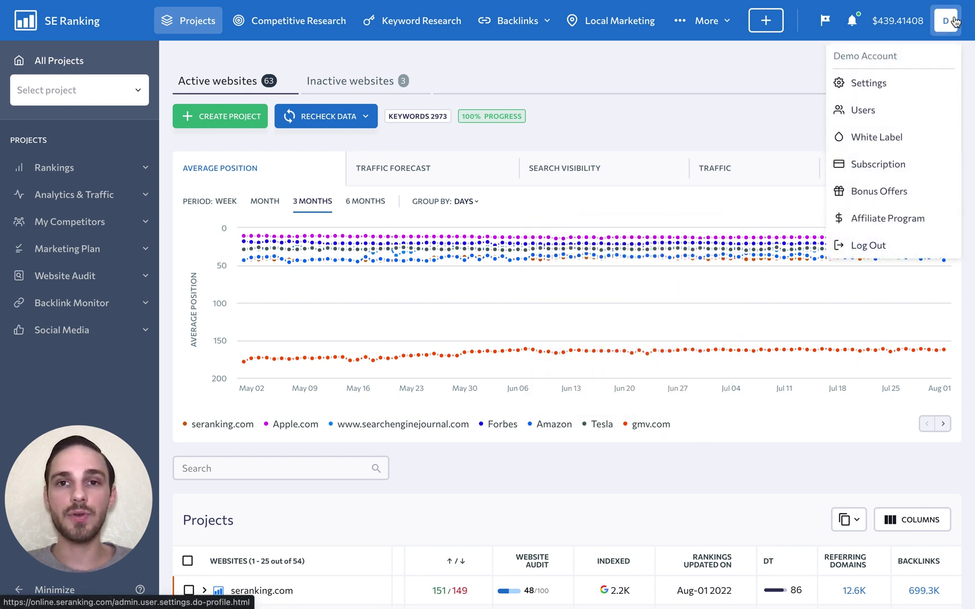
pyautogui.click(885, 118)
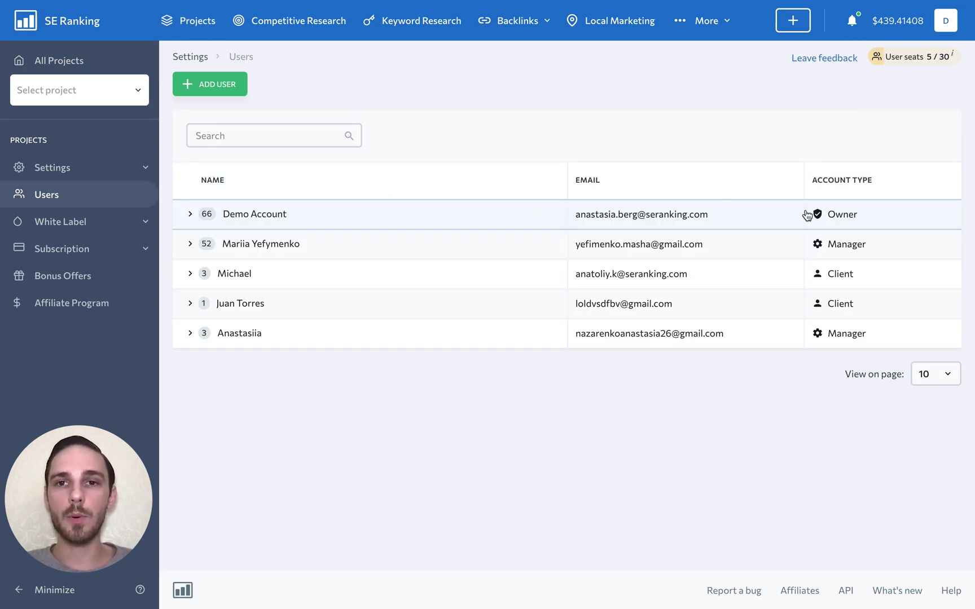
pyautogui.moveTo(879, 248)
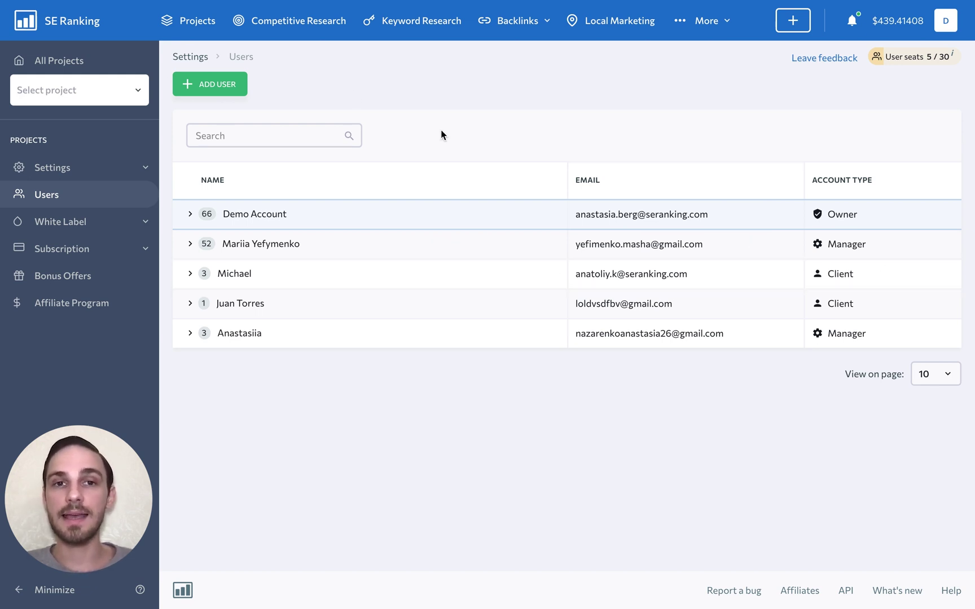
# Add a new user as Manager rather than Client, and view its Section Access permissions.
pyautogui.click(192, 87)
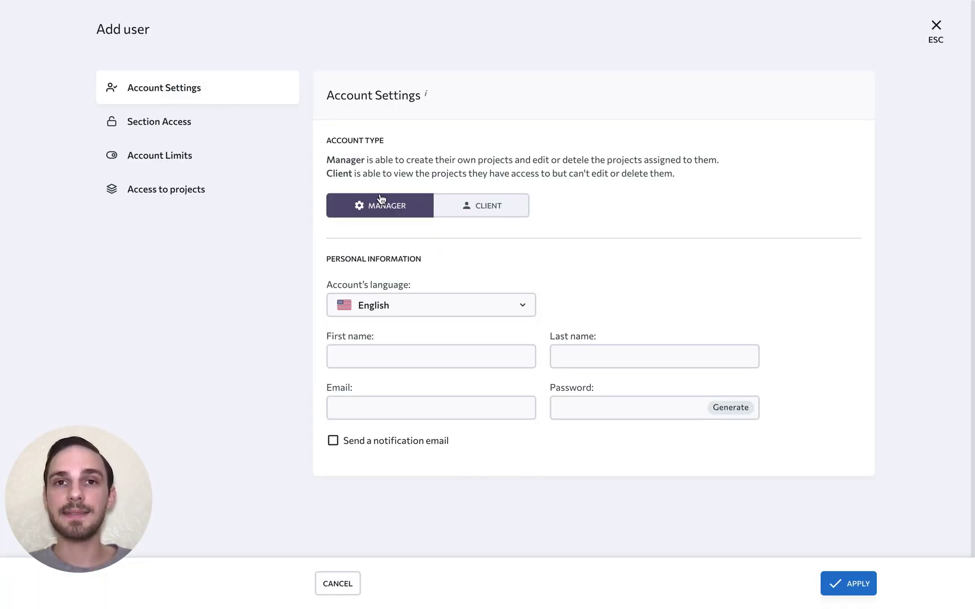
pyautogui.click(486, 208)
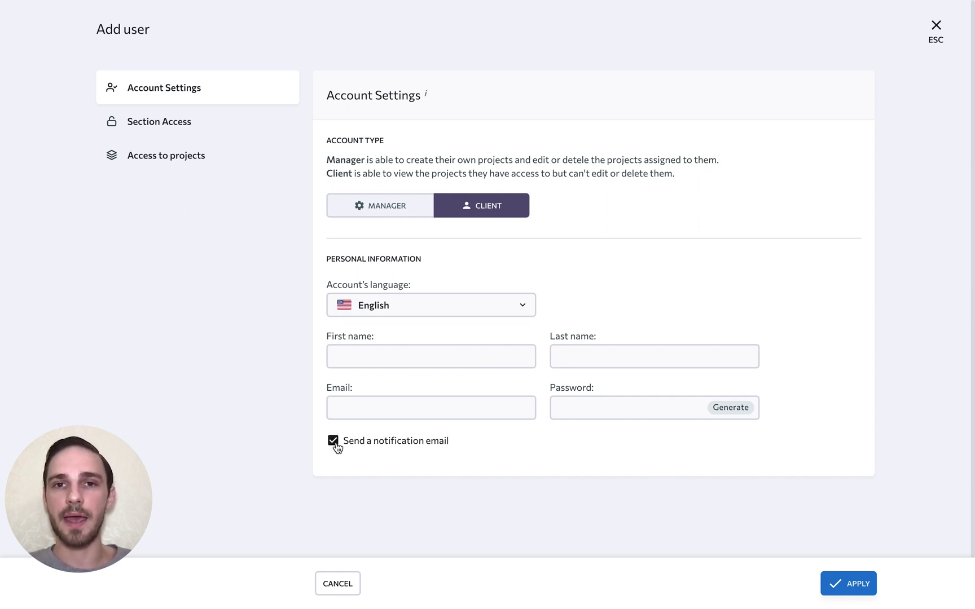
pyautogui.click(366, 210)
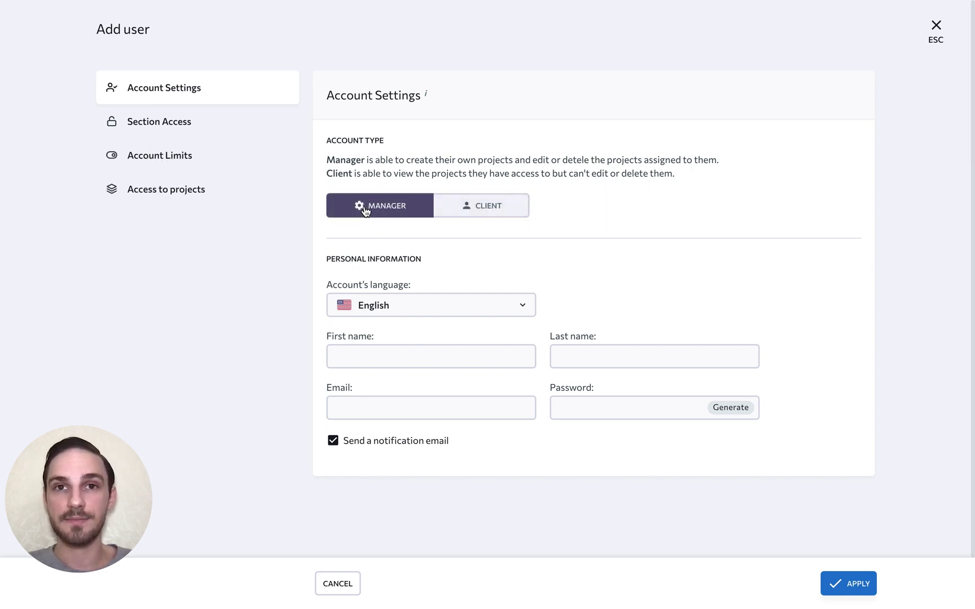
pyautogui.click(168, 124)
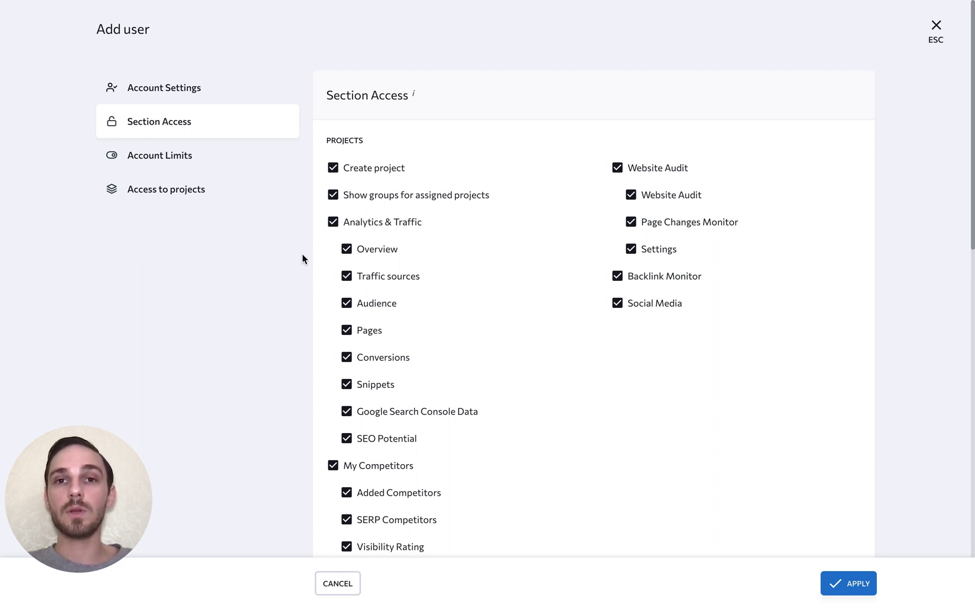
# Review the new user's Section Access, Account Limits and Access to projects, then open Add projects.
pyautogui.scroll(-5, 318, 295)
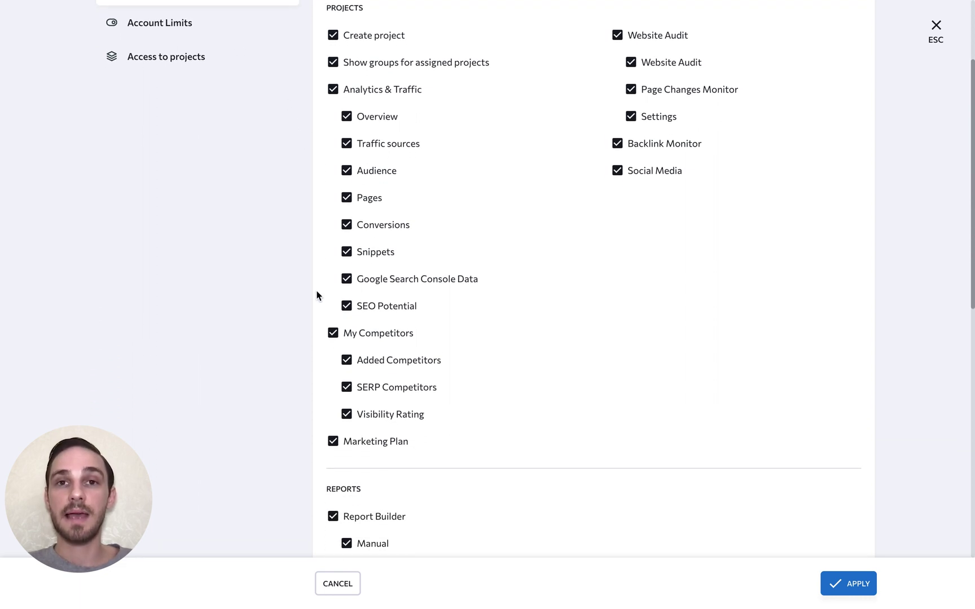
pyautogui.scroll(-10, 317, 295)
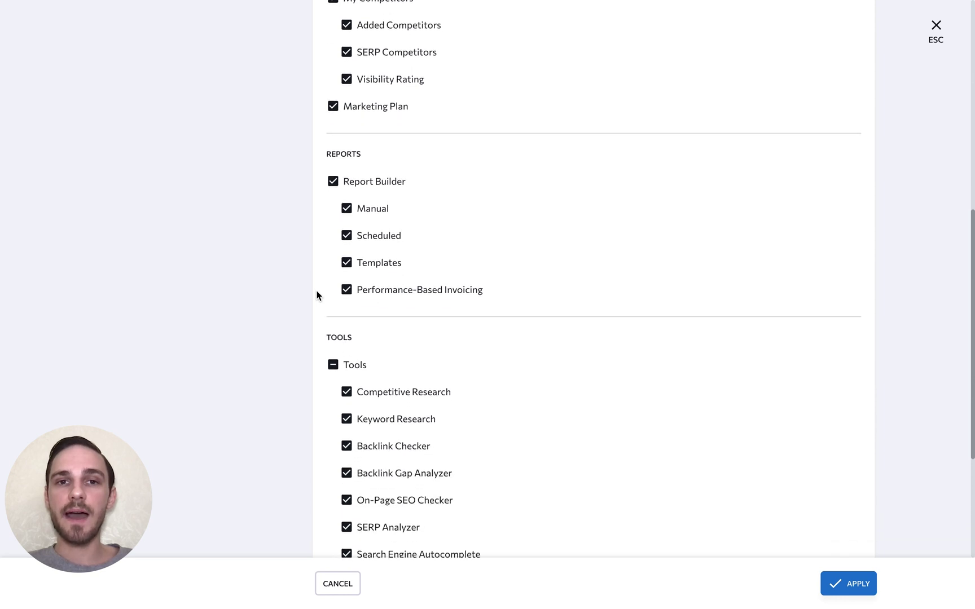
pyautogui.scroll(8, 317, 295)
pyautogui.scroll(10, 318, 295)
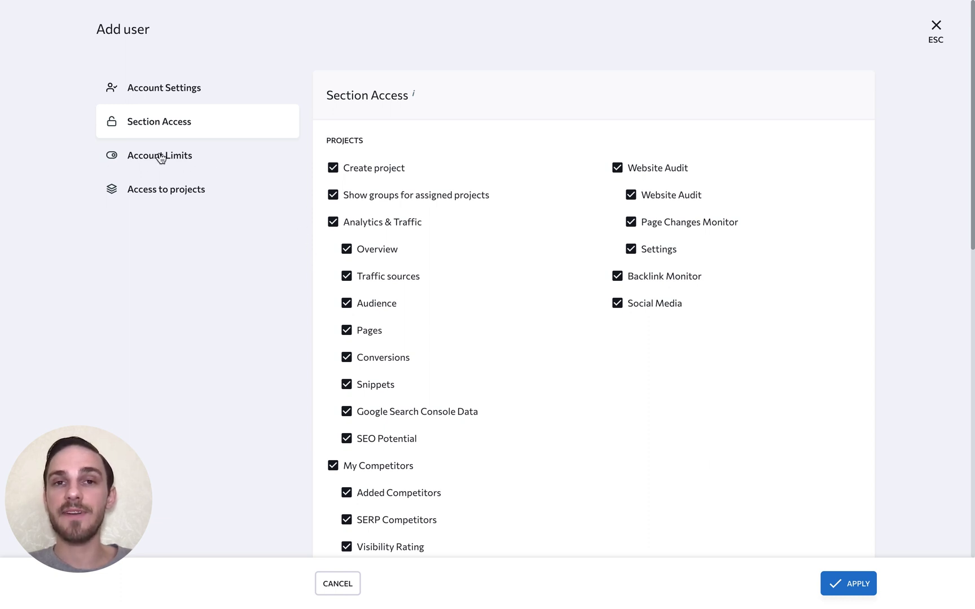
pyautogui.click(202, 161)
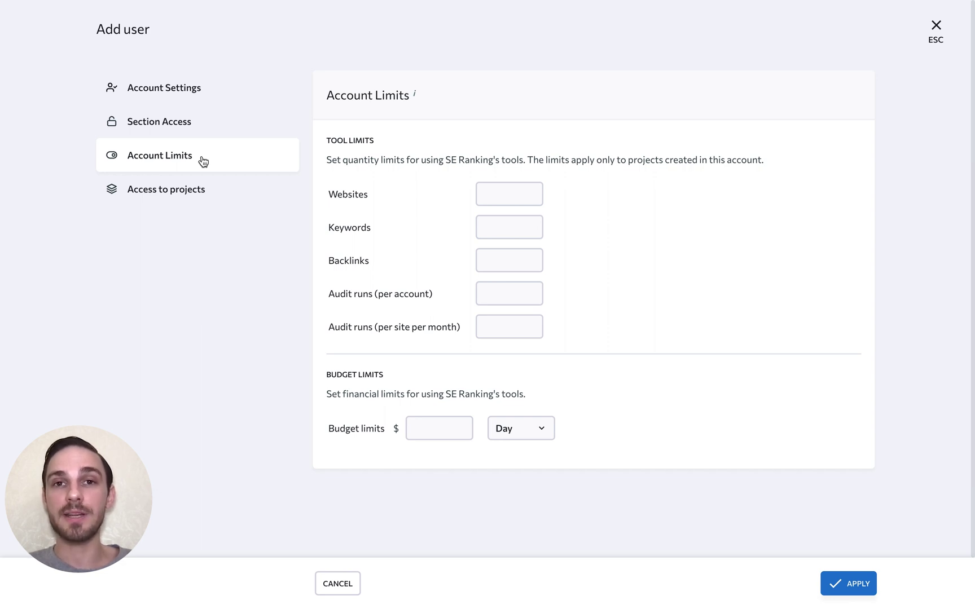
pyautogui.click(214, 189)
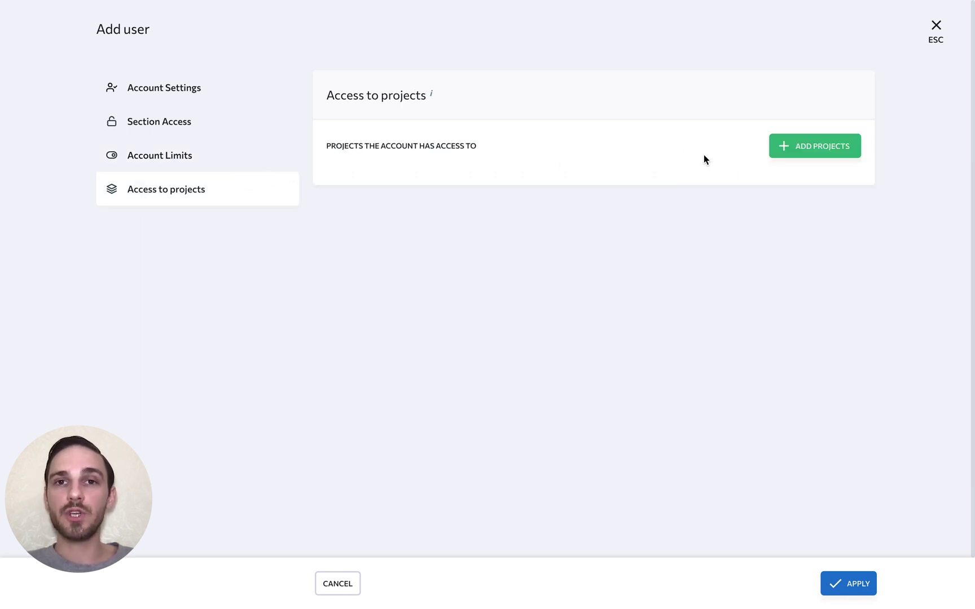
pyautogui.click(793, 152)
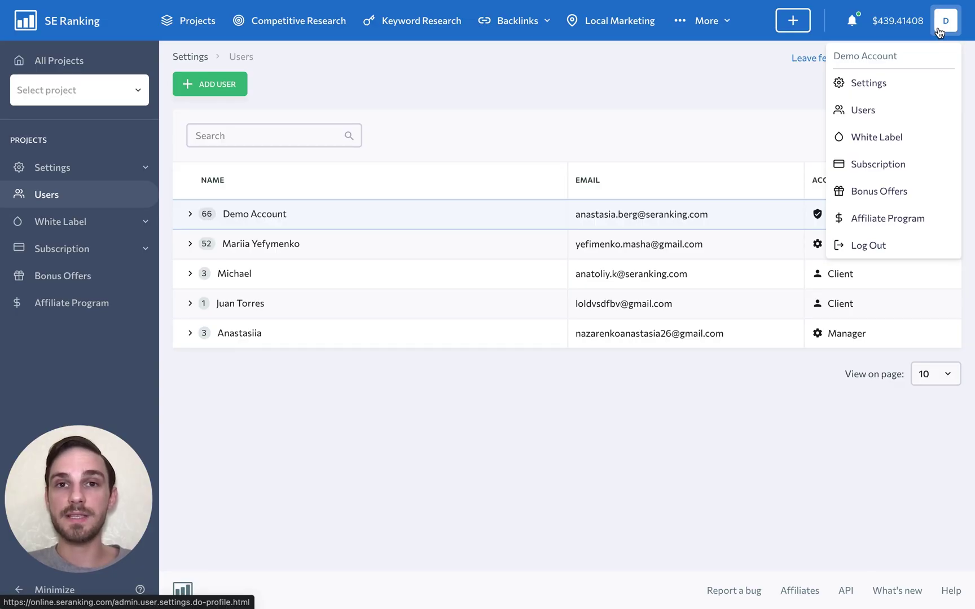
# Review White Label interface customization, then move to the Personal domain names page.
pyautogui.click(903, 139)
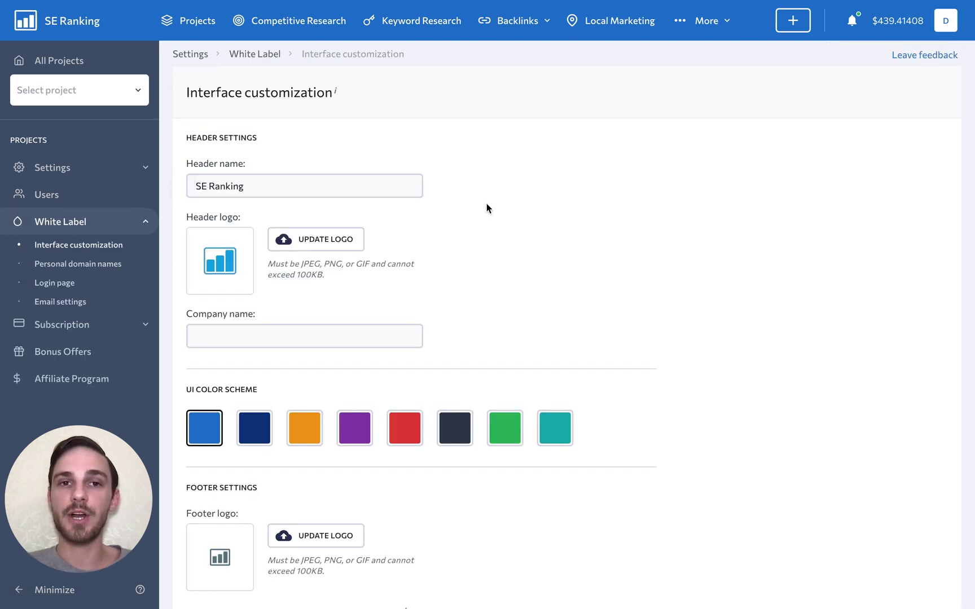
pyautogui.scroll(-3, 487, 208)
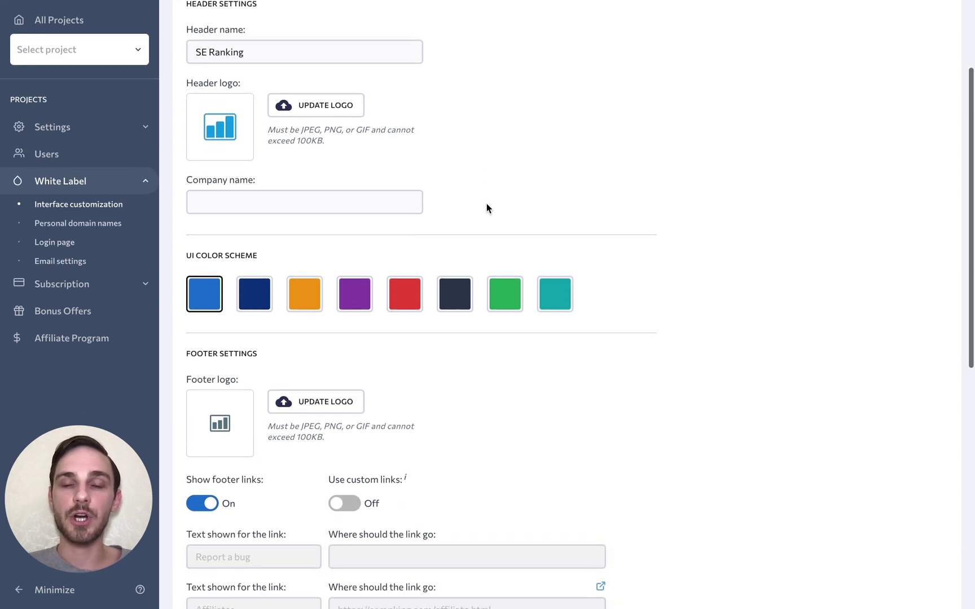
pyautogui.scroll(-8, 488, 207)
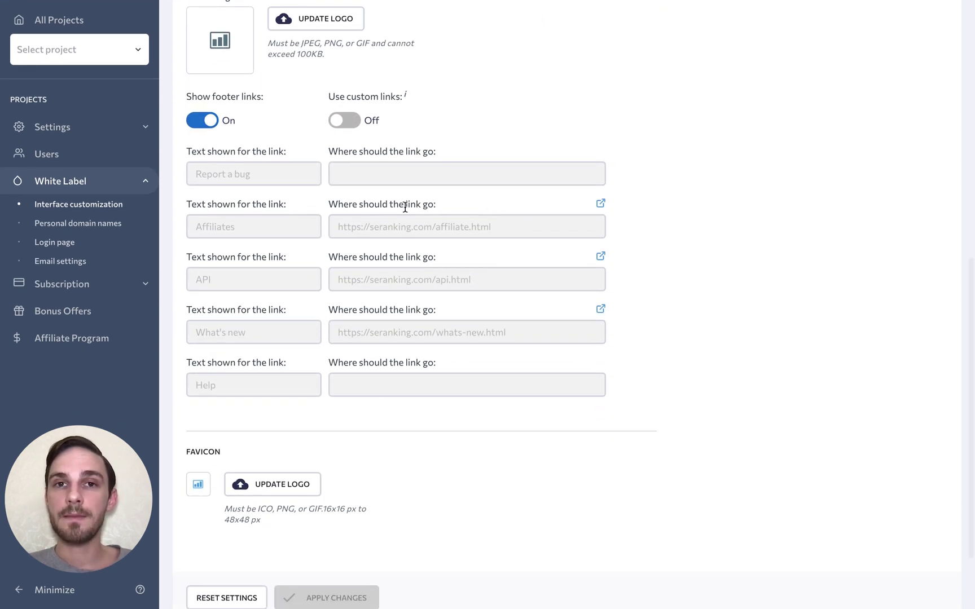
pyautogui.click(112, 224)
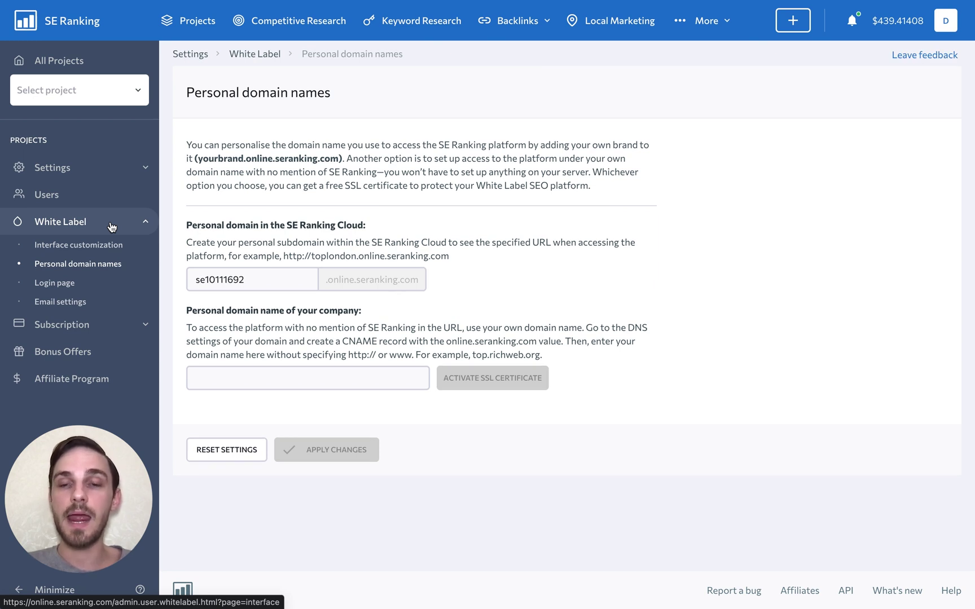
# Go via Login page to White Label Email settings and switch the custom template On.
pyautogui.click(66, 284)
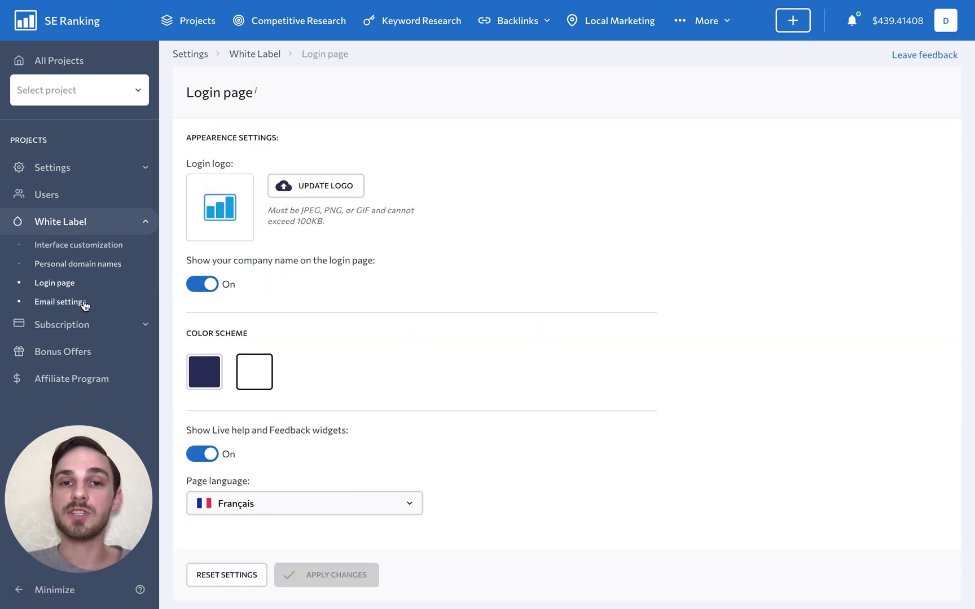
pyautogui.click(79, 304)
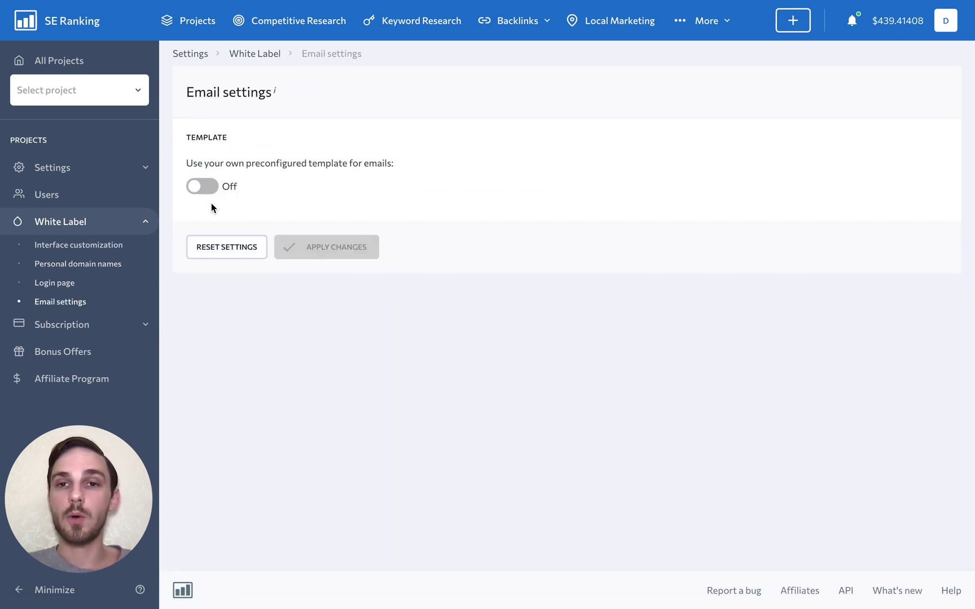
pyautogui.click(202, 187)
pyautogui.scroll(-3, 173, 264)
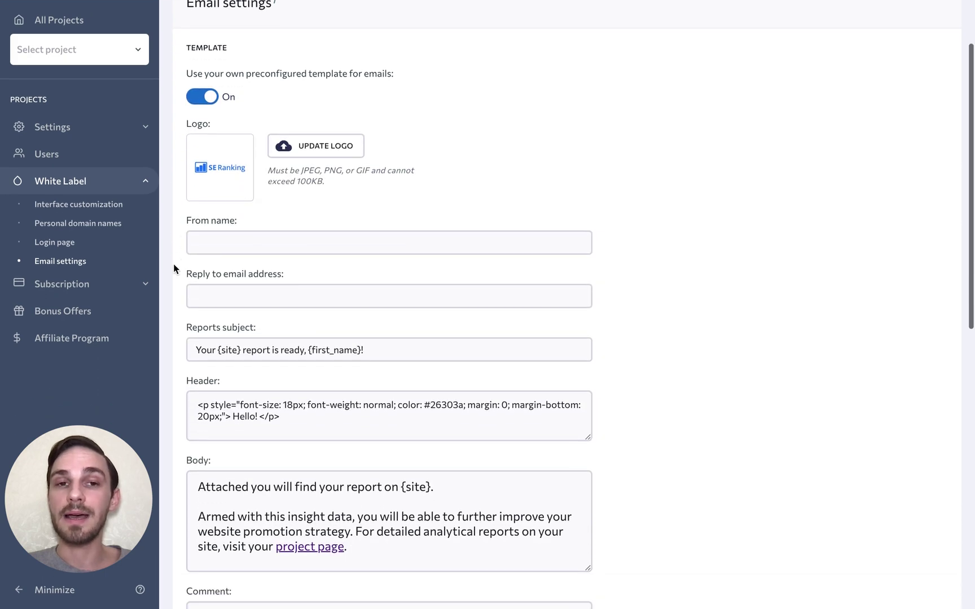
pyautogui.scroll(4, 172, 263)
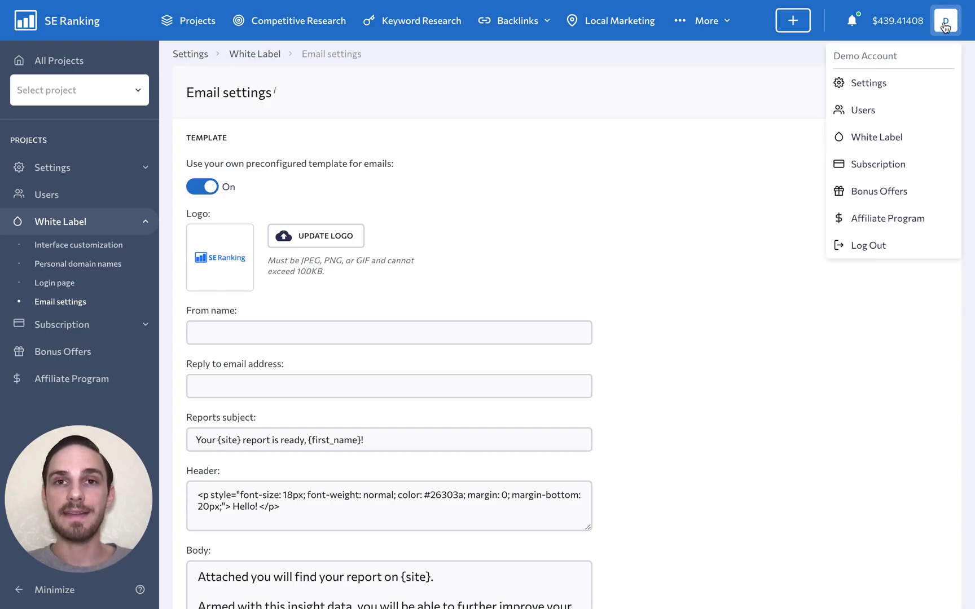
# View the Business 20000 Subscription page, expanding and collapsing the full plan feature listing.
pyautogui.click(905, 164)
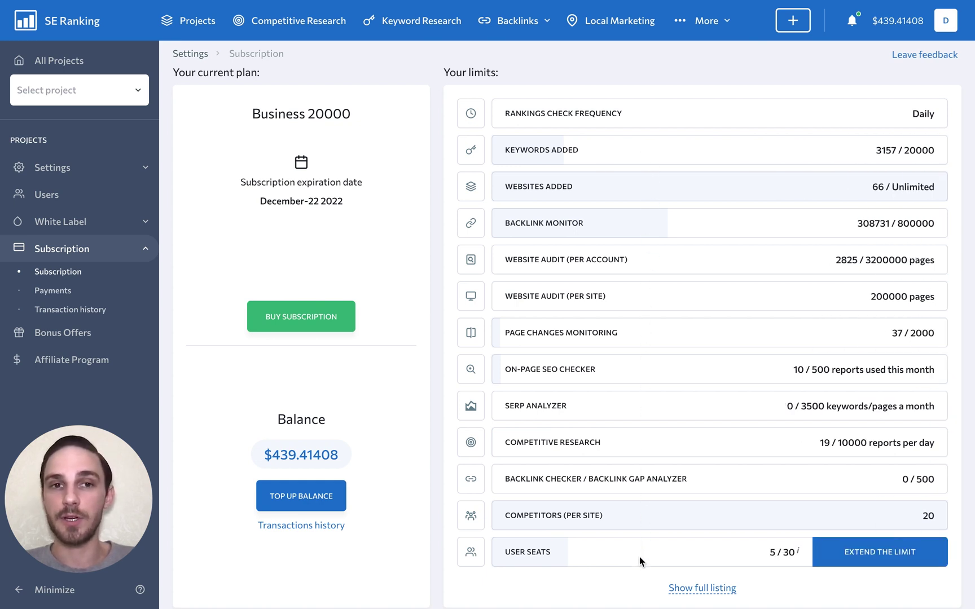
pyautogui.scroll(-4, 639, 556)
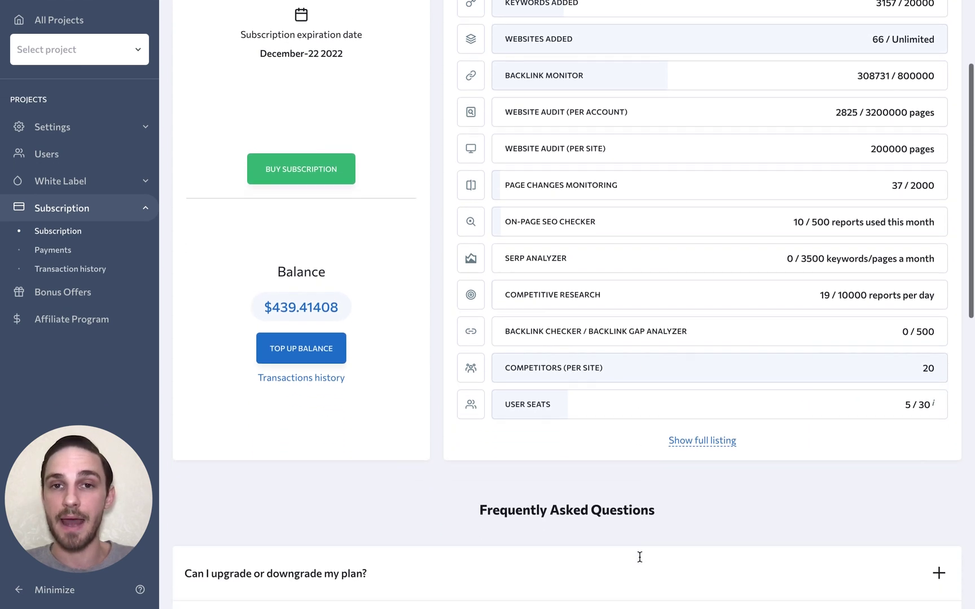
pyautogui.click(702, 378)
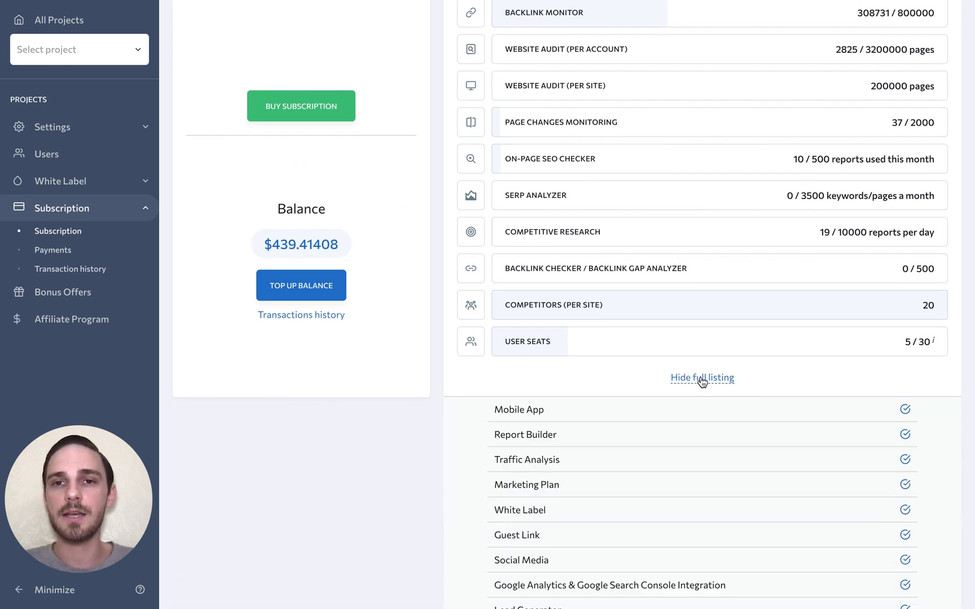
pyautogui.scroll(-1, 700, 385)
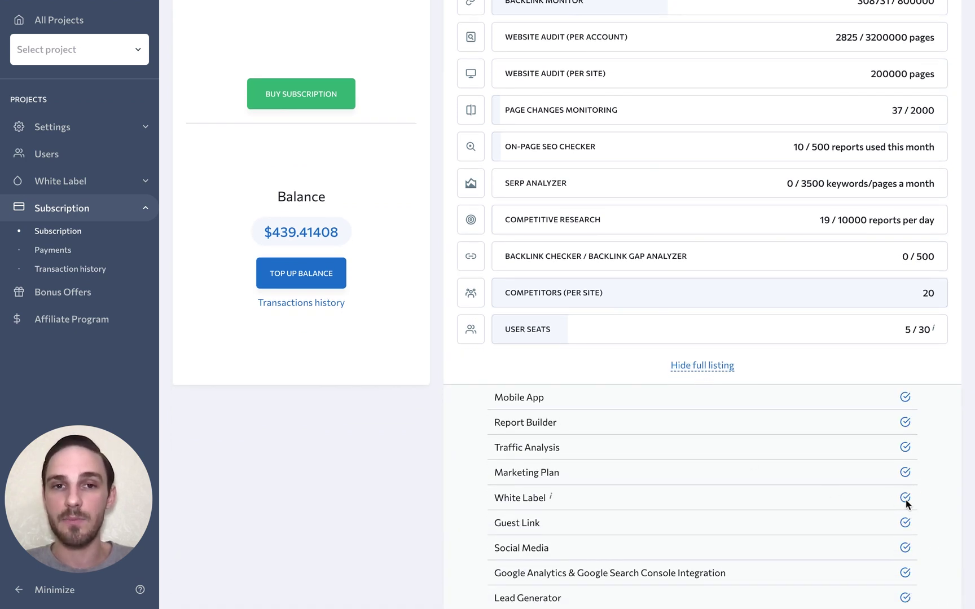
pyautogui.click(695, 365)
pyautogui.scroll(4, 692, 366)
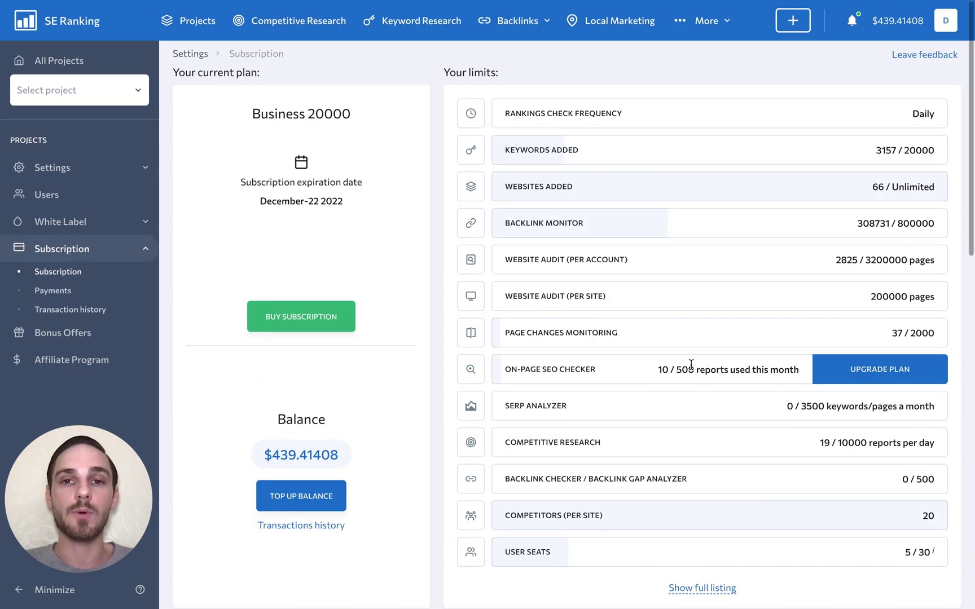